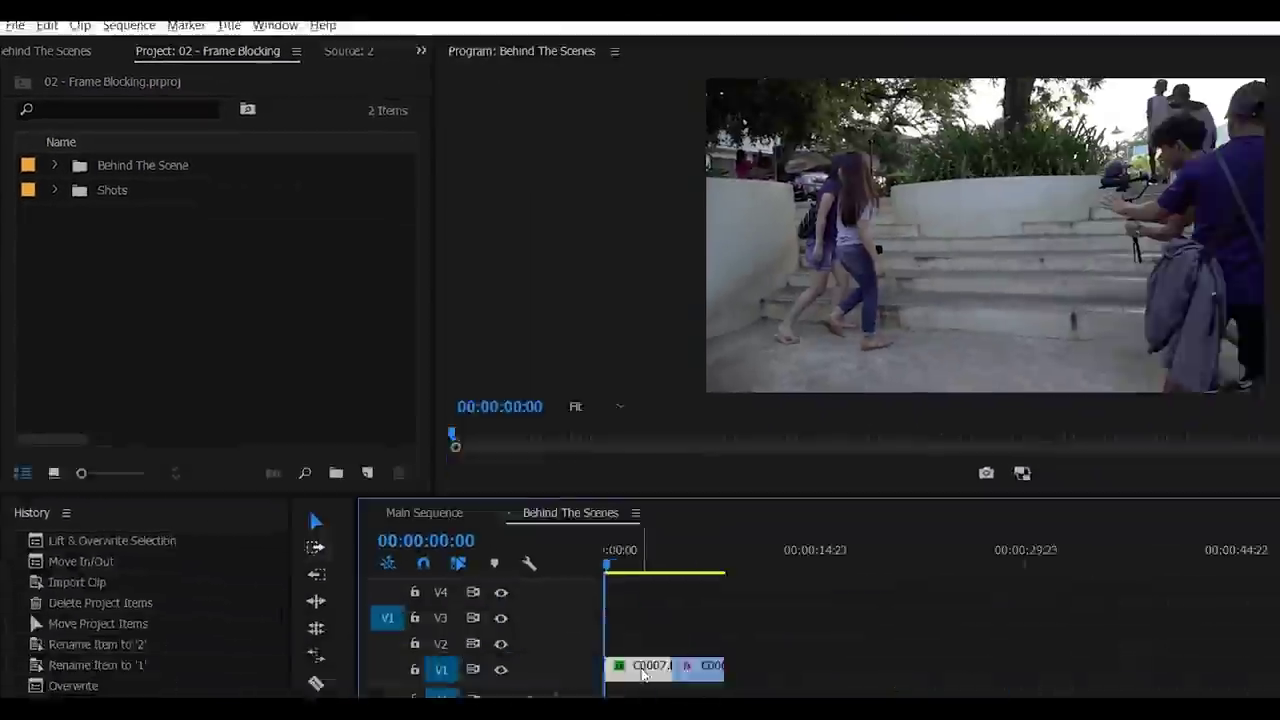
- Play the Behind The Scenes sequence, and place the contents of the Shots bin at the start of Main Sequence
{"action": "key", "text": "space"}
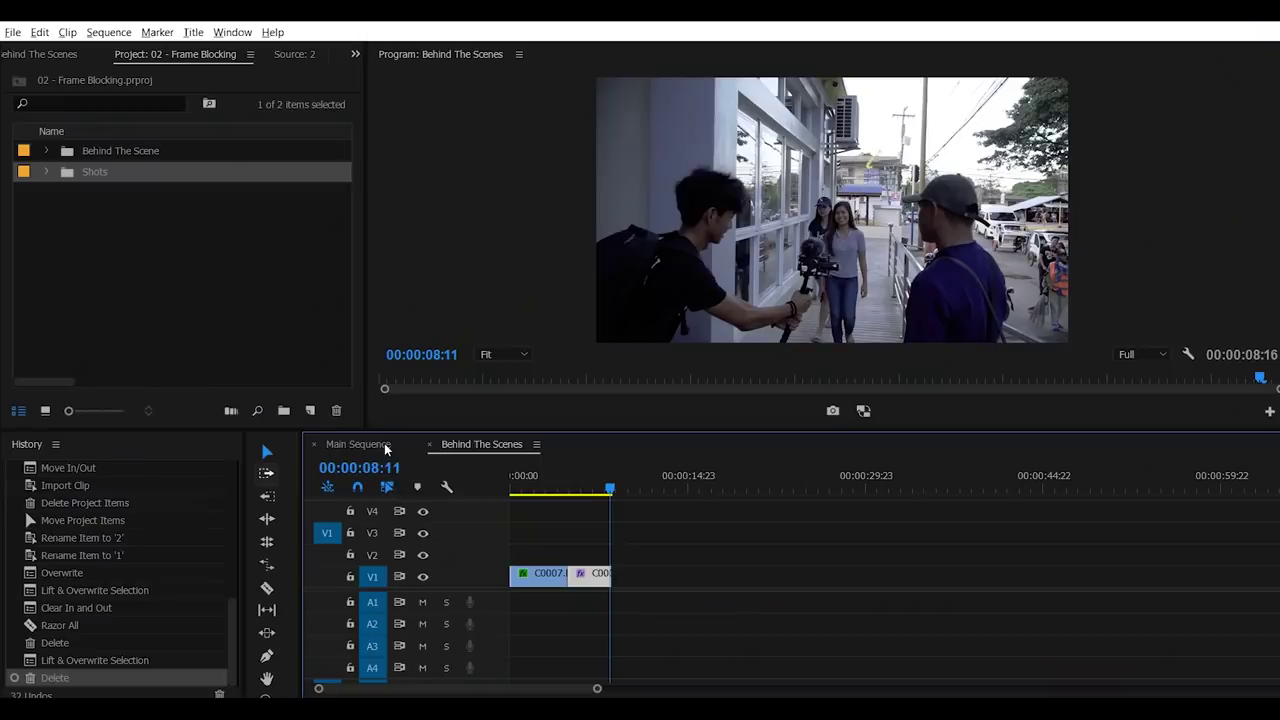
{"action": "left_click", "coordinate": [385, 447]}
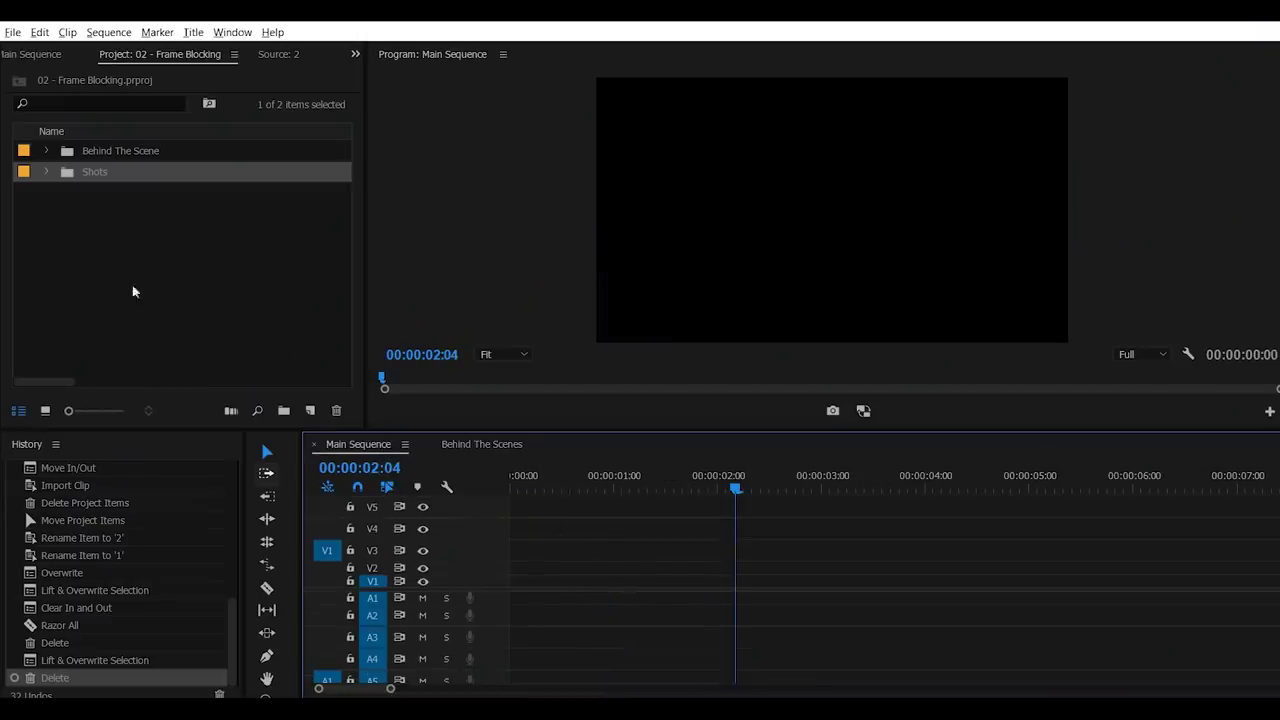
{"action": "left_click_drag", "start_coordinate": [66, 172], "coordinate": [586, 591]}
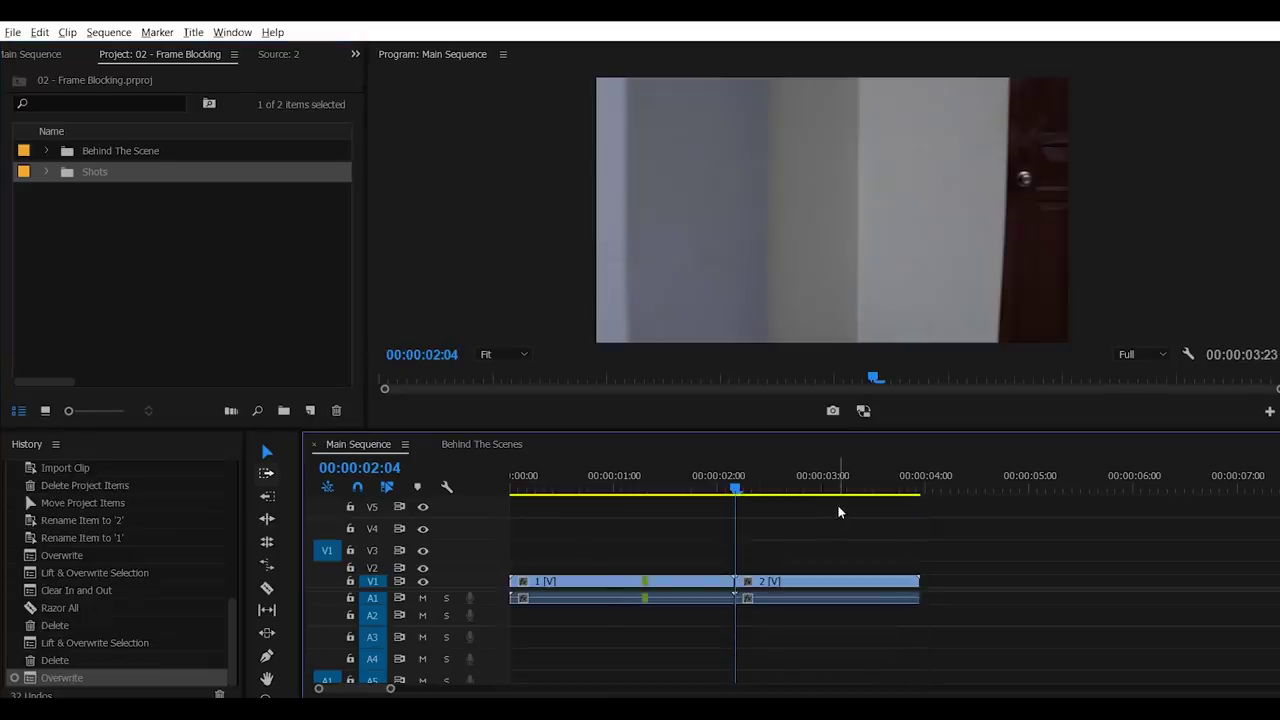
- Unlink audio and video of clips 1 and 2 in Main Sequence, and delete their audio
{"action": "left_click_drag", "start_coordinate": [959, 599], "coordinate": [688, 620]}
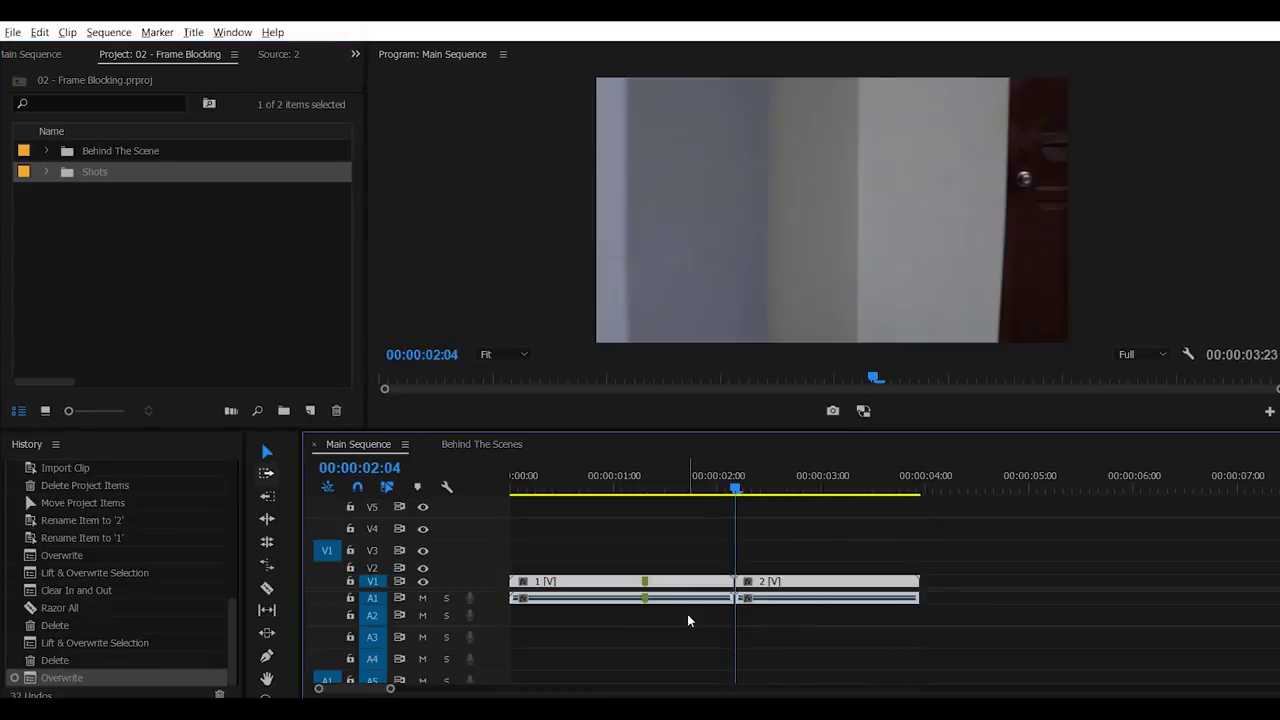
{"action": "right_click", "coordinate": [630, 590]}
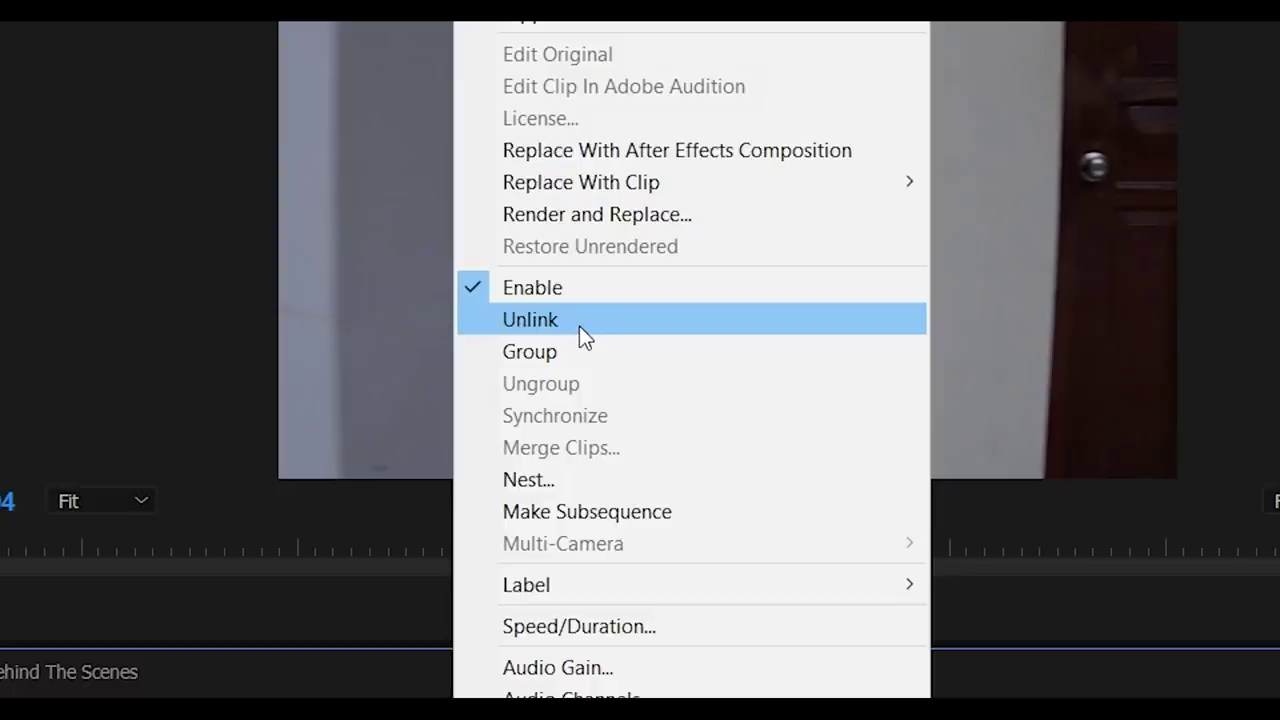
{"action": "left_click", "coordinate": [579, 326]}
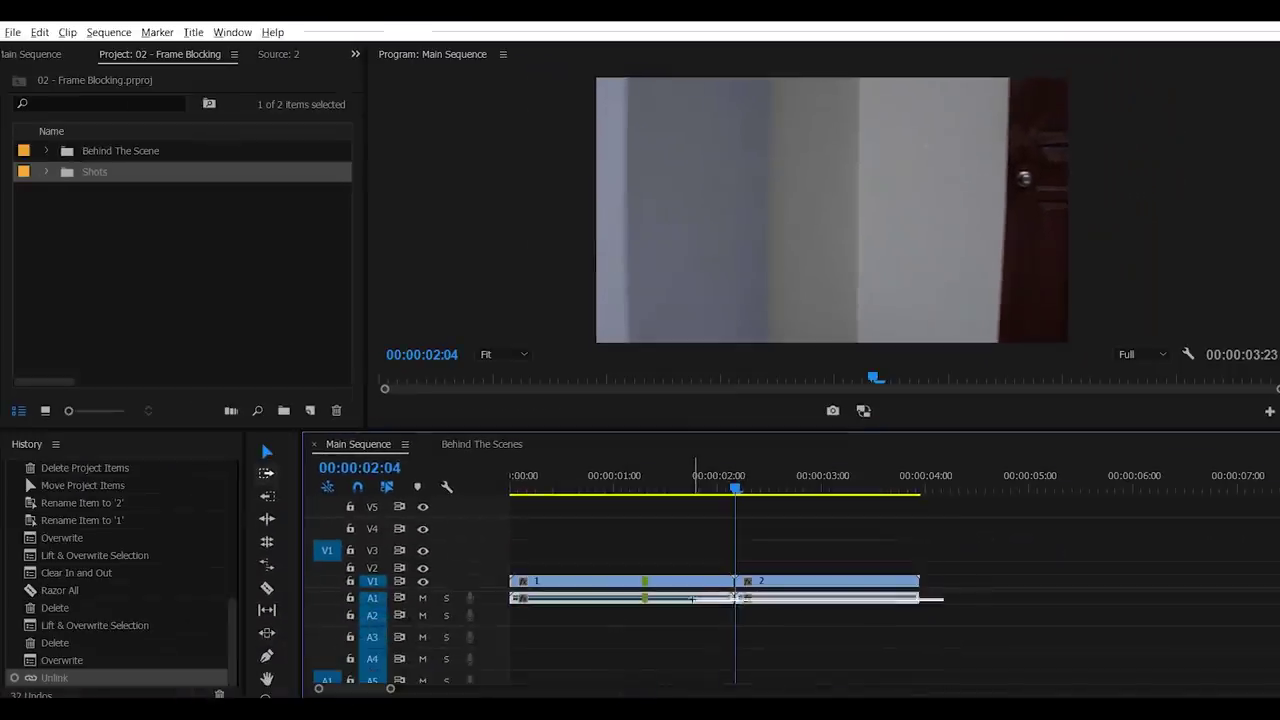
{"action": "key", "text": "Delete"}
- Play clip 2 from its start, and move it back against the end of clip 1 on V1
{"action": "left_click", "coordinate": [759, 587]}
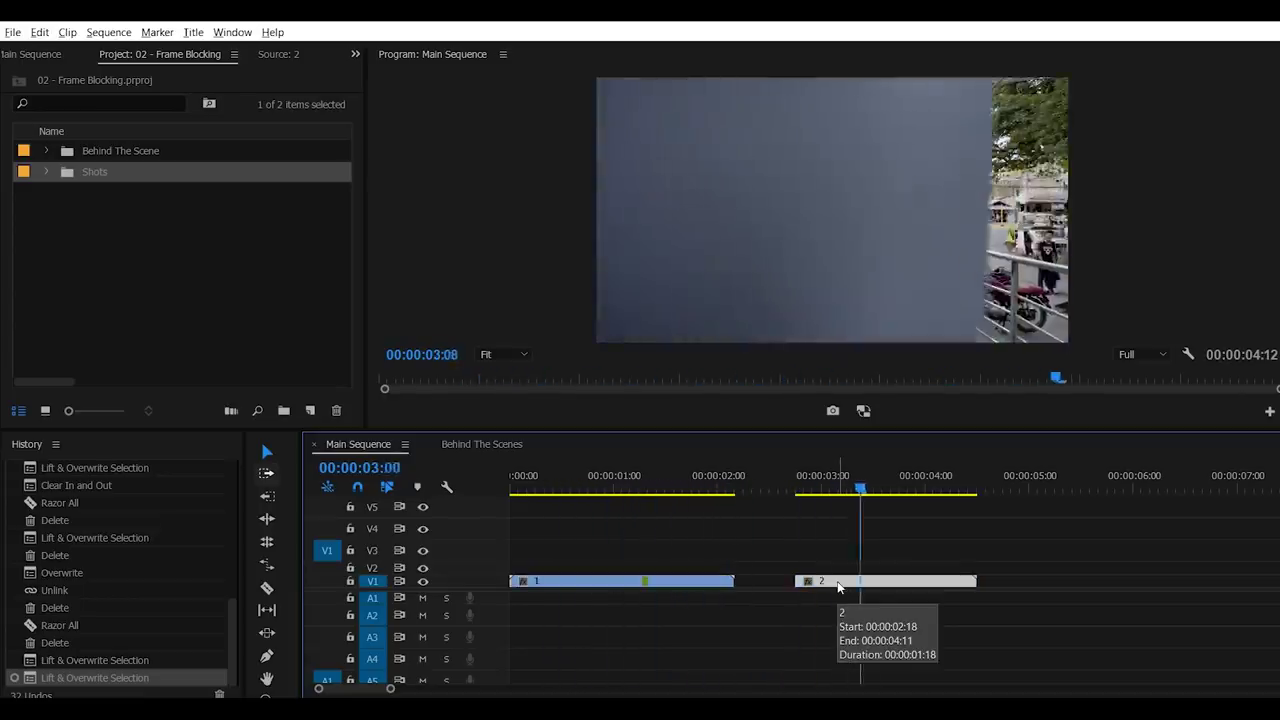
{"action": "key", "text": "Up"}
{"action": "key", "text": "space"}
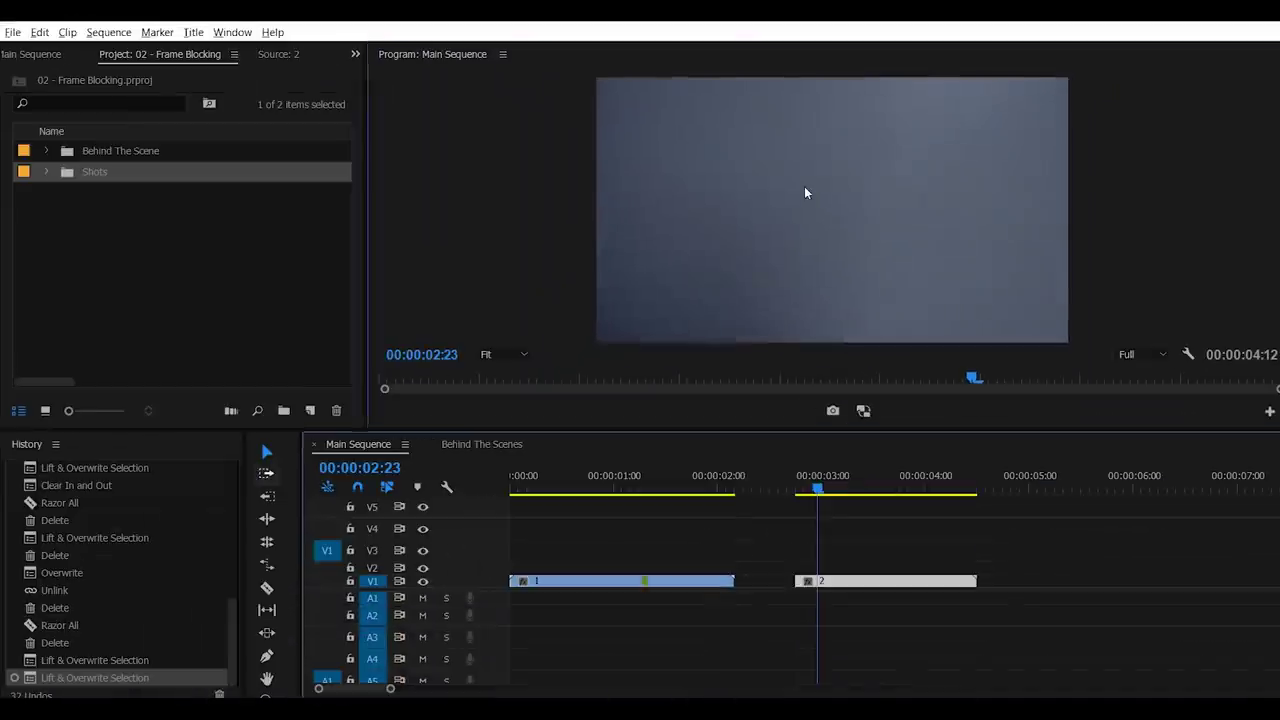
{"action": "left_click_drag", "start_coordinate": [833, 586], "coordinate": [781, 586]}
- Find the frame where the wall enters clip 1, at 00:00:01:08, and move clip 2 to V2 starting there
{"action": "right_click", "coordinate": [618, 585]}
{"action": "left_click", "coordinate": [617, 585]}
{"action": "key", "text": "Home"}
{"action": "key", "text": "space"}
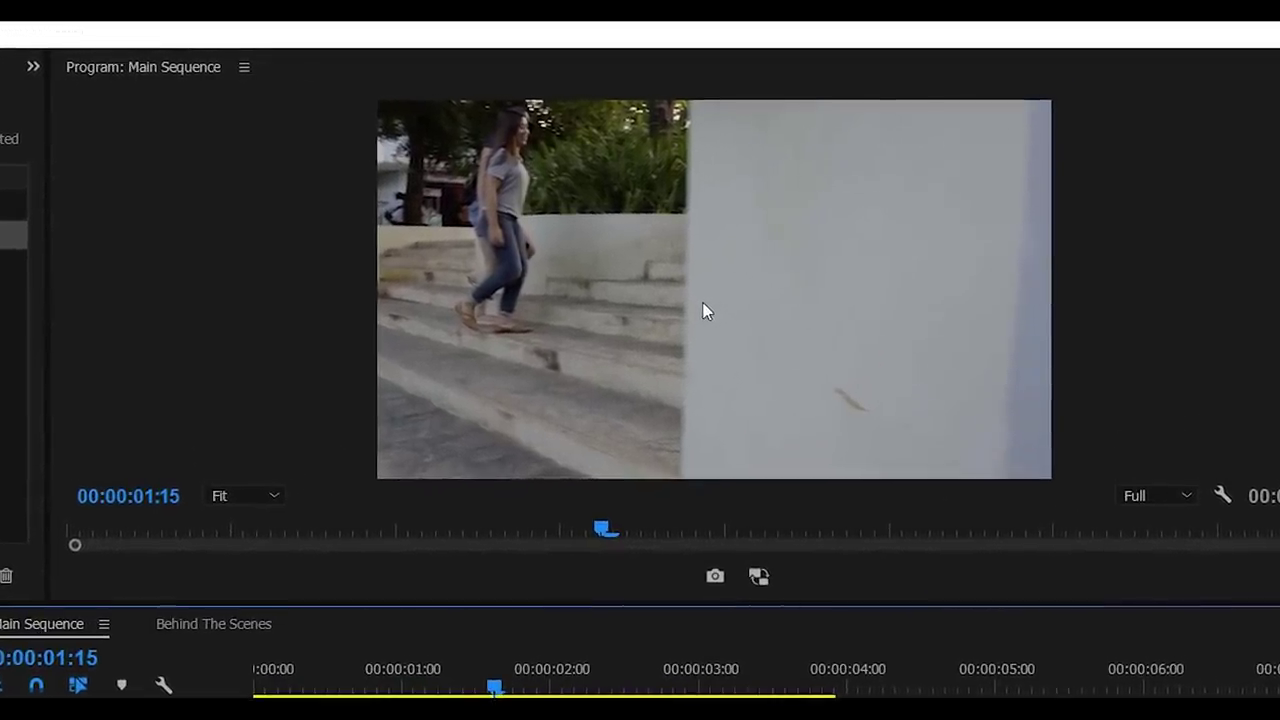
{"action": "key", "text": "Left"}
{"action": "key", "text": "Left"}
{"action": "key", "text": "Left"}
{"action": "key", "text": "Left"}
{"action": "key", "text": "Left"}
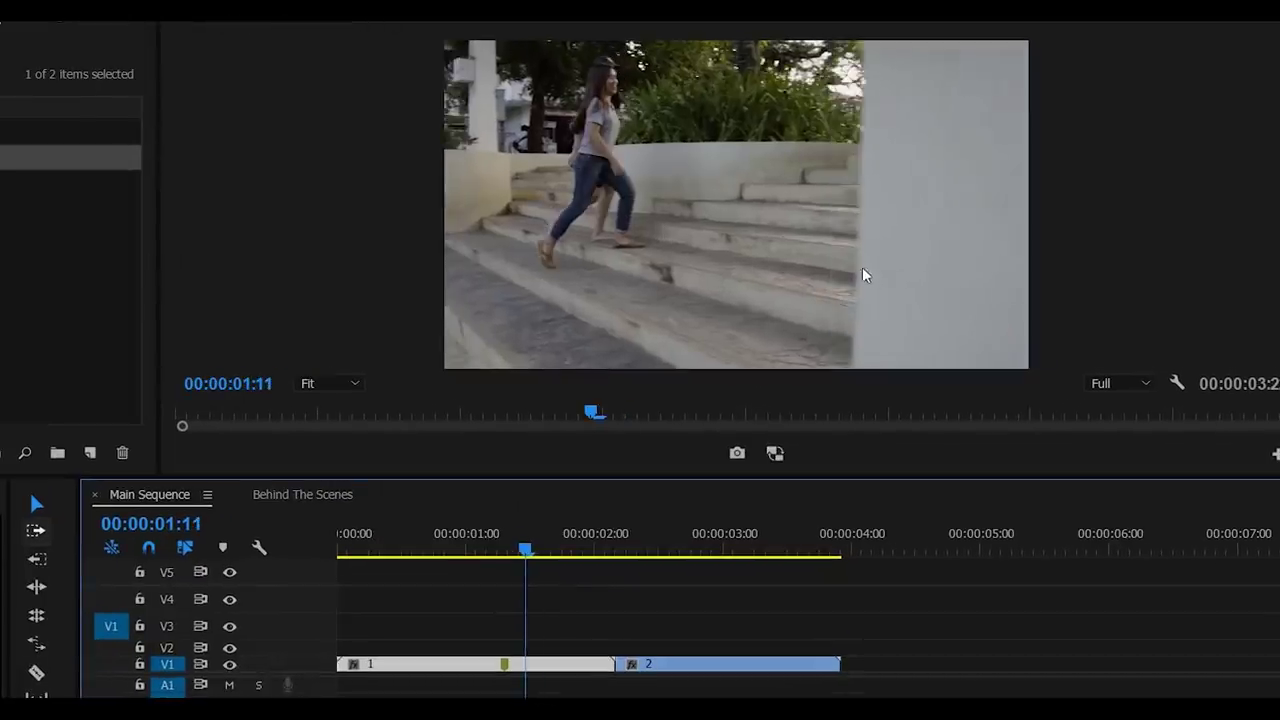
{"action": "key", "text": "Left"}
{"action": "key", "text": "Left"}
{"action": "key", "text": "Left"}
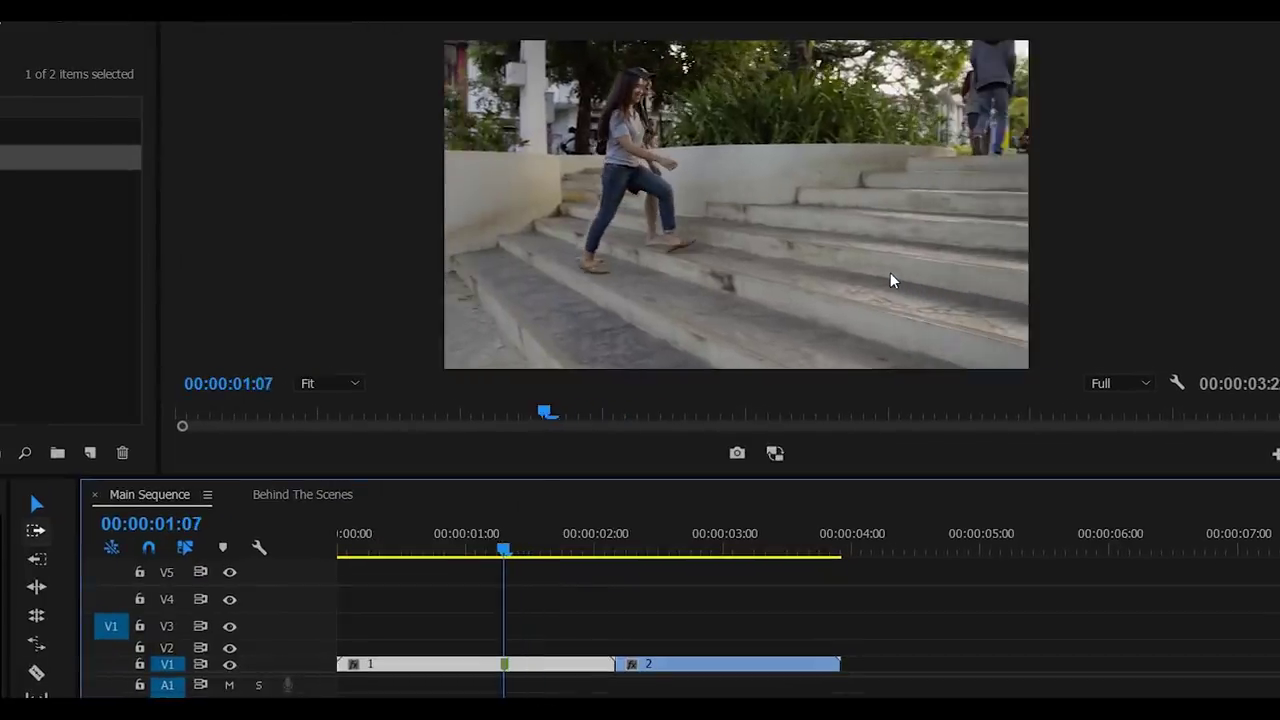
{"action": "key", "text": "Right"}
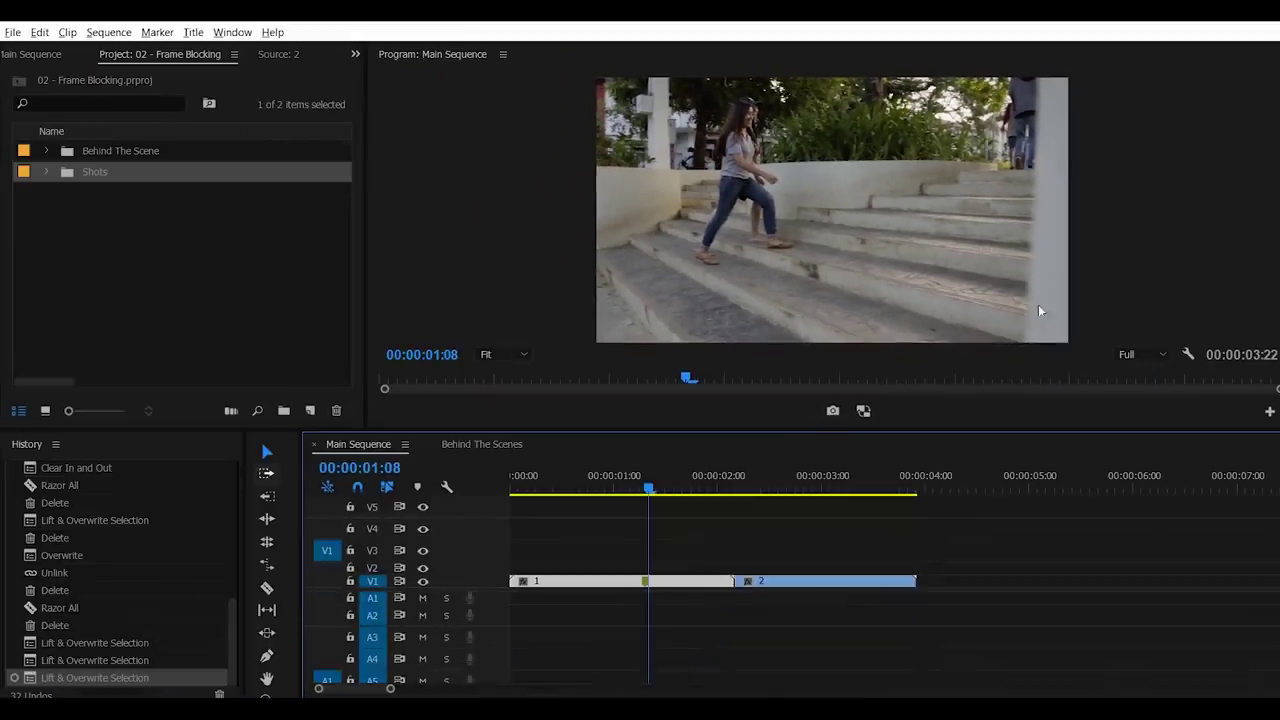
{"action": "left_click_drag", "start_coordinate": [790, 598], "coordinate": [684, 568]}
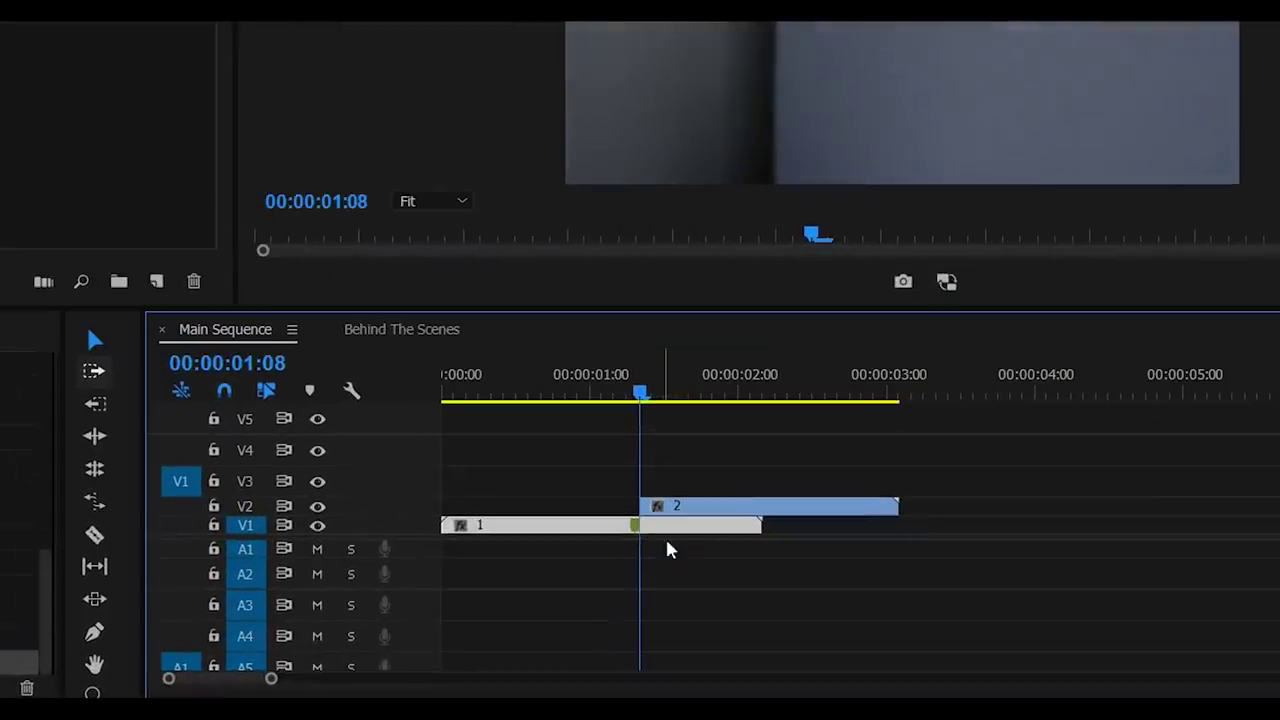
- Swap the stacking order so that clip 1 lies on the track above clip 2
{"action": "left_click_drag", "start_coordinate": [678, 524], "coordinate": [681, 482]}
{"action": "left_click_drag", "start_coordinate": [844, 462], "coordinate": [711, 515]}
{"action": "left_click_drag", "start_coordinate": [958, 463], "coordinate": [935, 471]}
- Replace both clips with a linked After Effects composition, saving the project as Frame Blocking Tutorial
{"action": "left_click_drag", "start_coordinate": [1003, 450], "coordinate": [614, 545]}
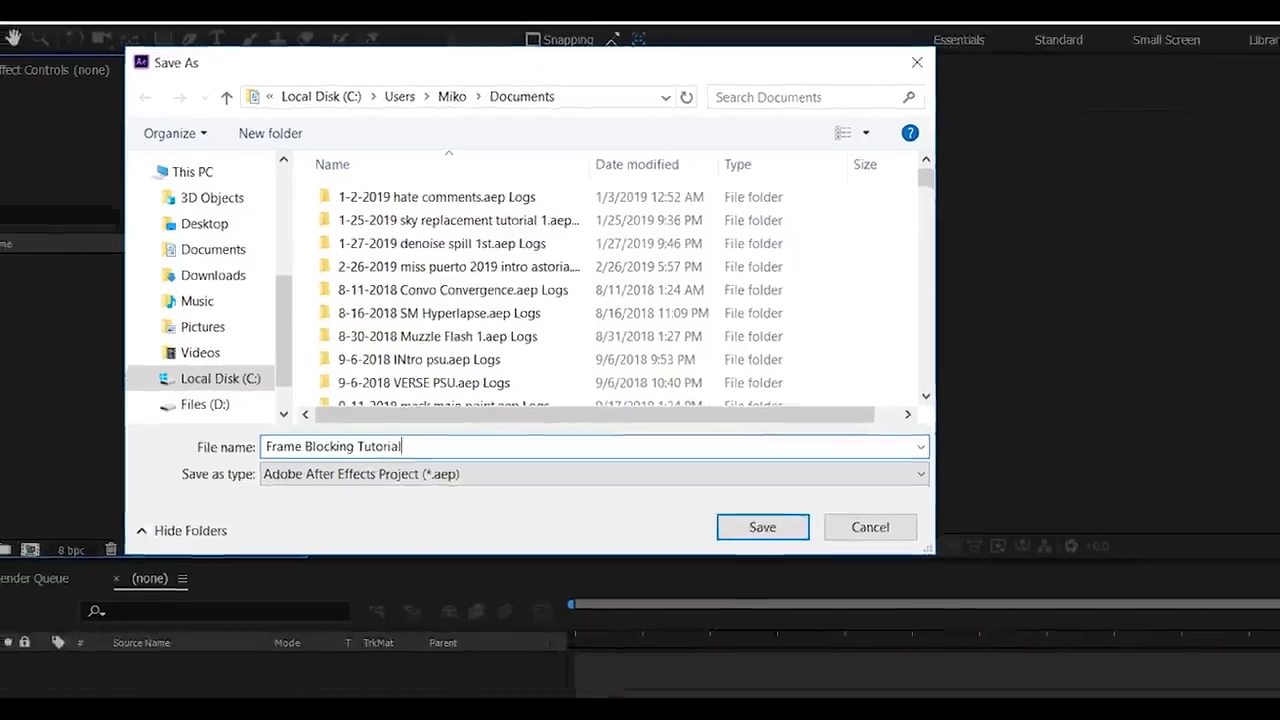
{"action": "key", "text": "Return"}
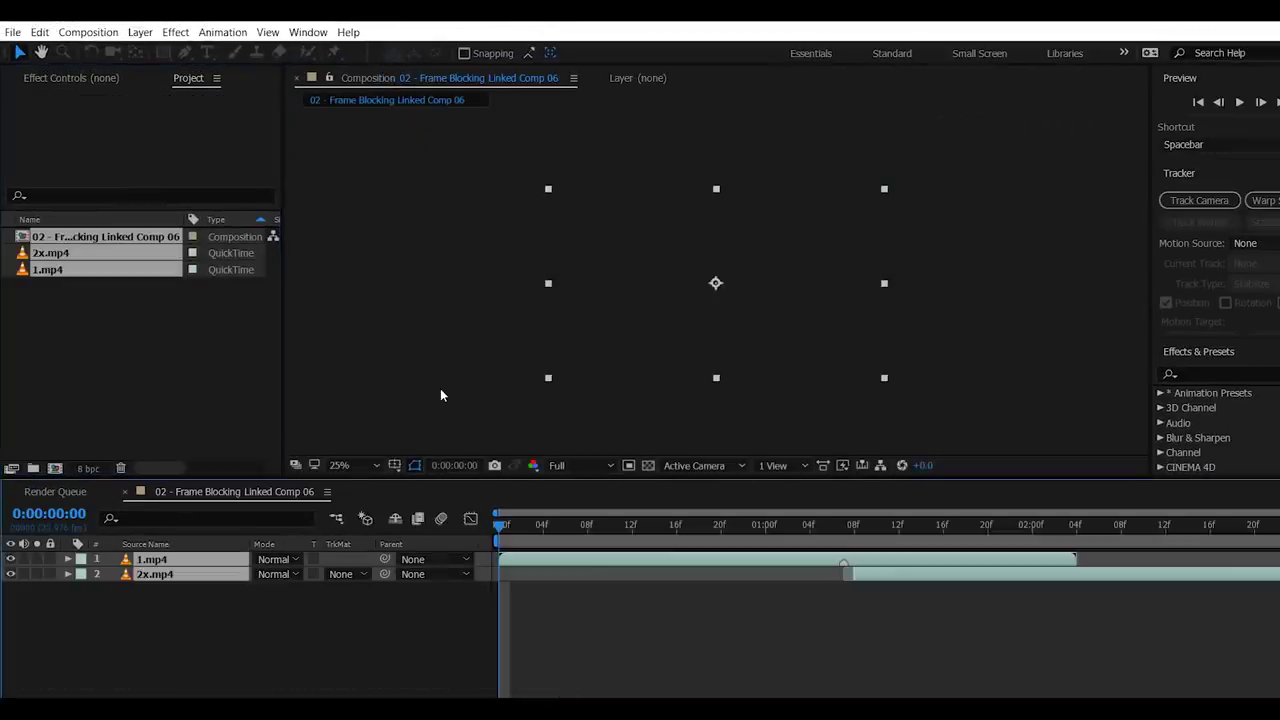
{"action": "left_click", "coordinate": [660, 678]}
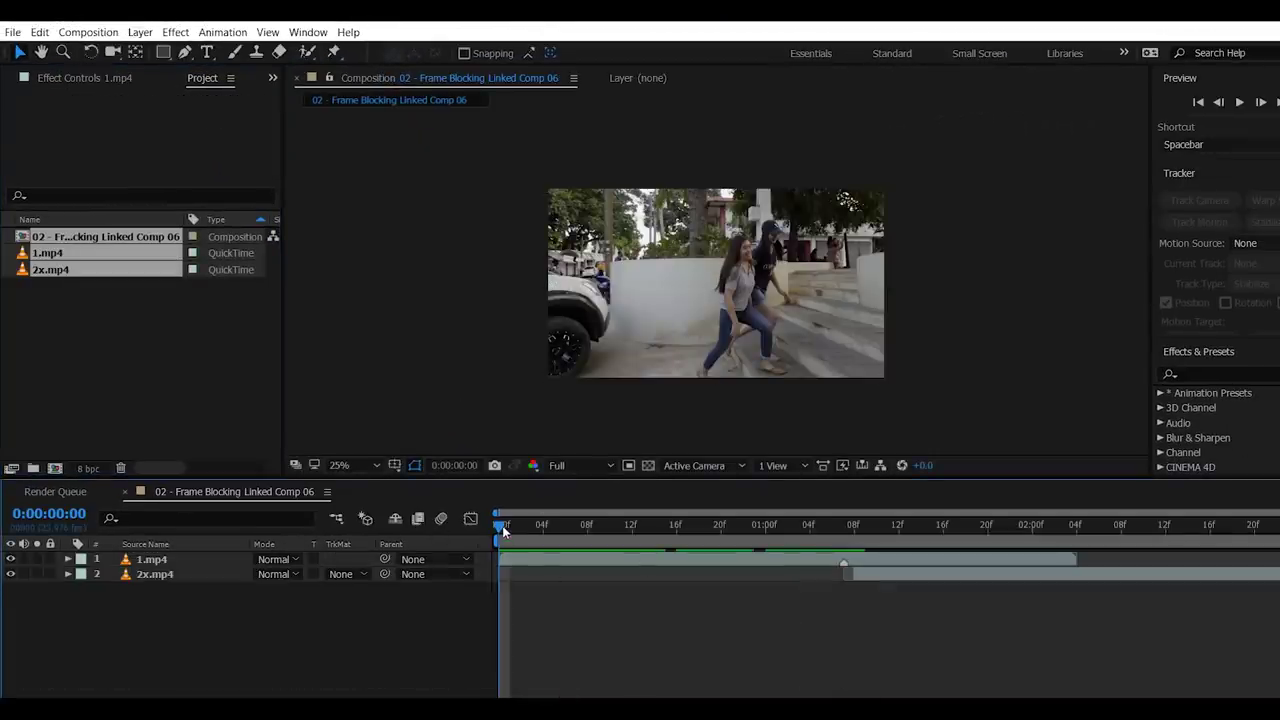
- At 0:00:01:08, draw a closed Pen mask on 1.mp4 around the wall strip at the frame's right edge
{"action": "left_click_drag", "start_coordinate": [503, 531], "coordinate": [858, 540]}
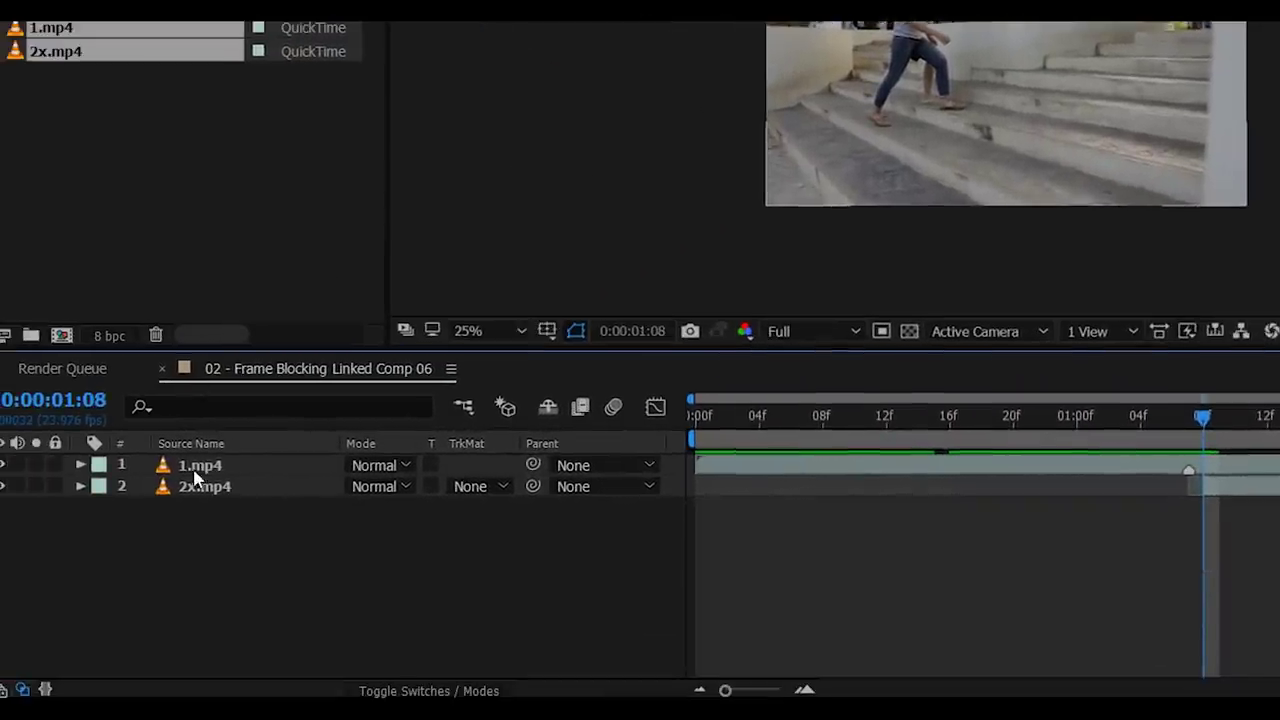
{"action": "left_click", "coordinate": [194, 468]}
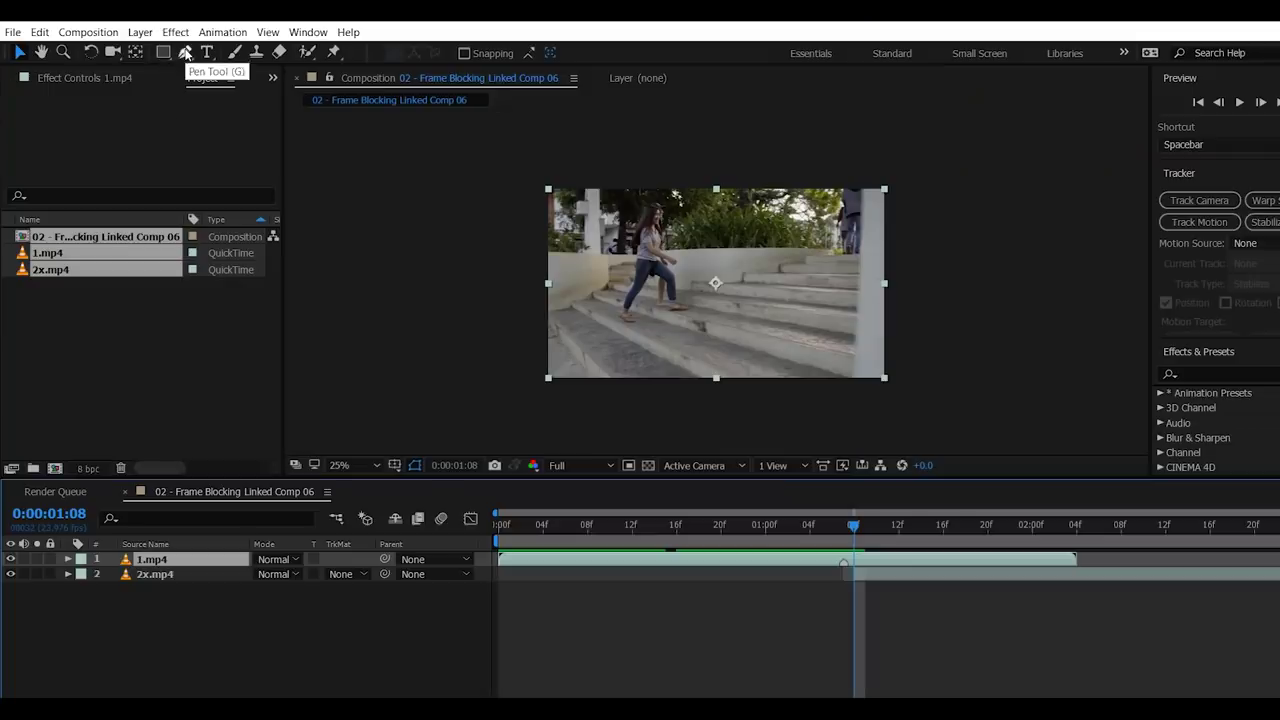
{"action": "key", "text": "g"}
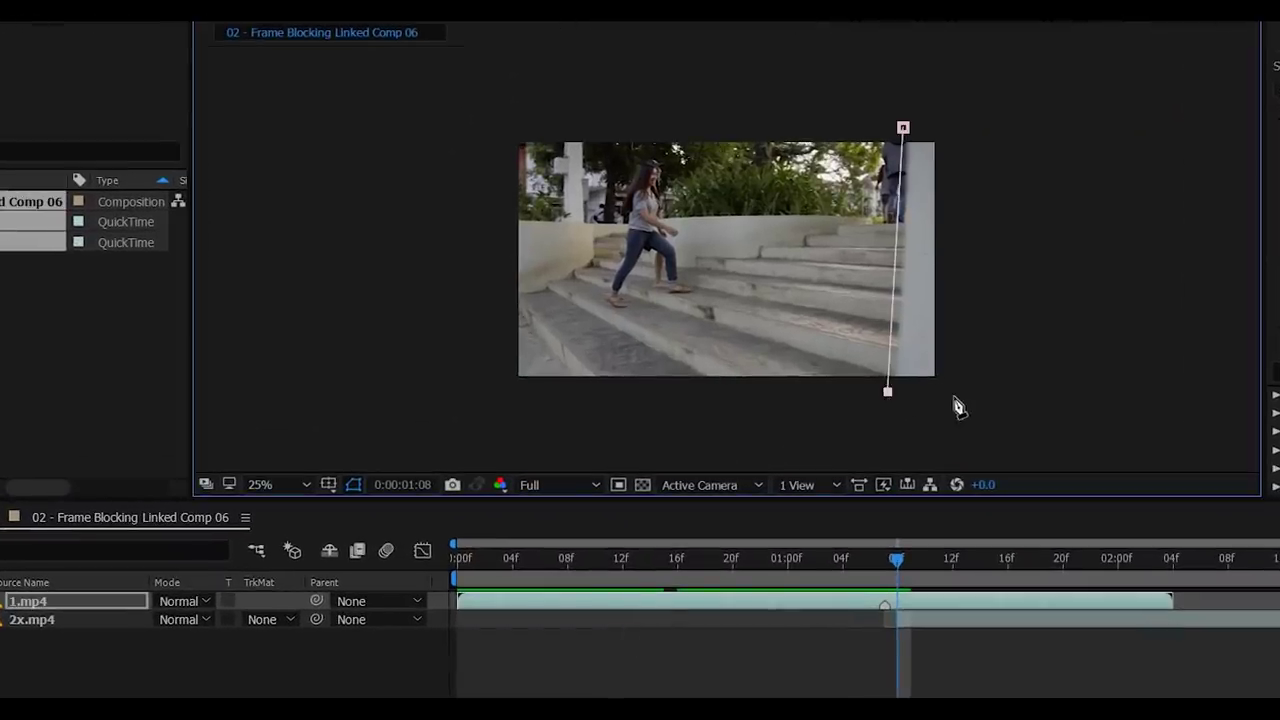
{"action": "left_click", "coordinate": [955, 127]}
{"action": "left_click", "coordinate": [903, 127]}
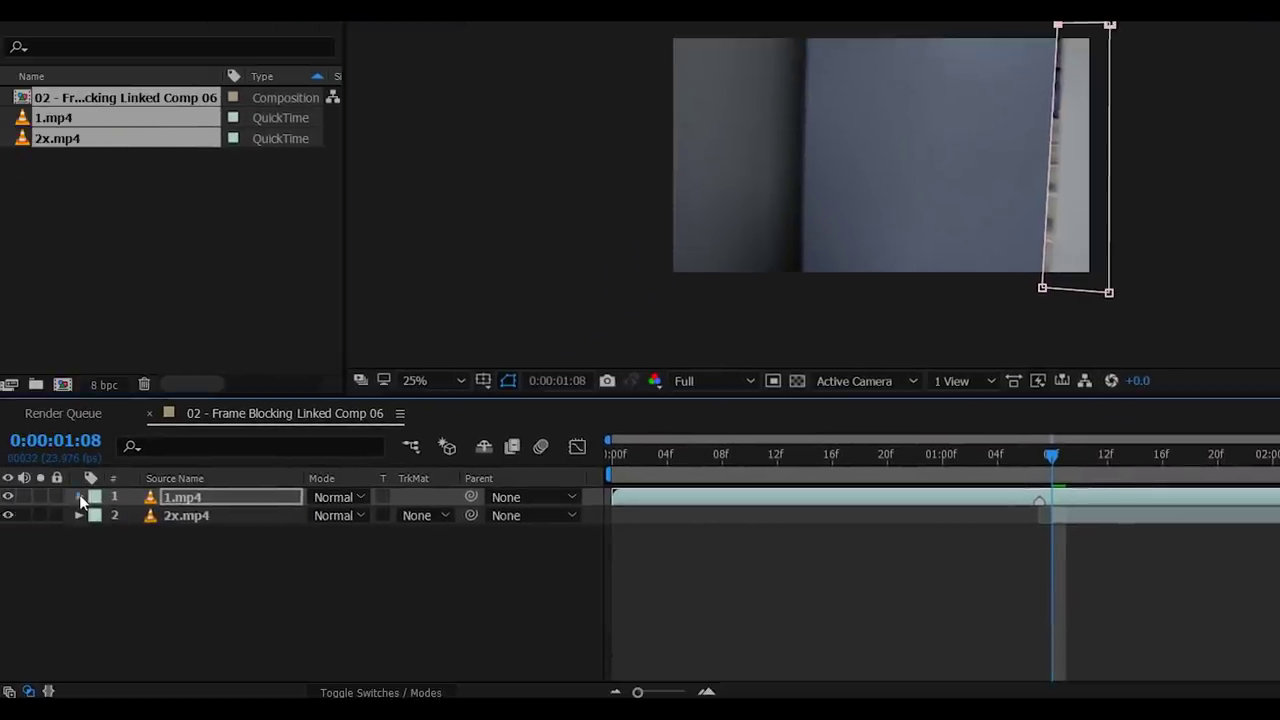
- Invert Mask 1 on 1.mp4 and check the cutout by switching the layer's visibility off and on
{"action": "left_click", "coordinate": [79, 496]}
{"action": "left_click", "coordinate": [97, 515]}
{"action": "left_click", "coordinate": [115, 533]}
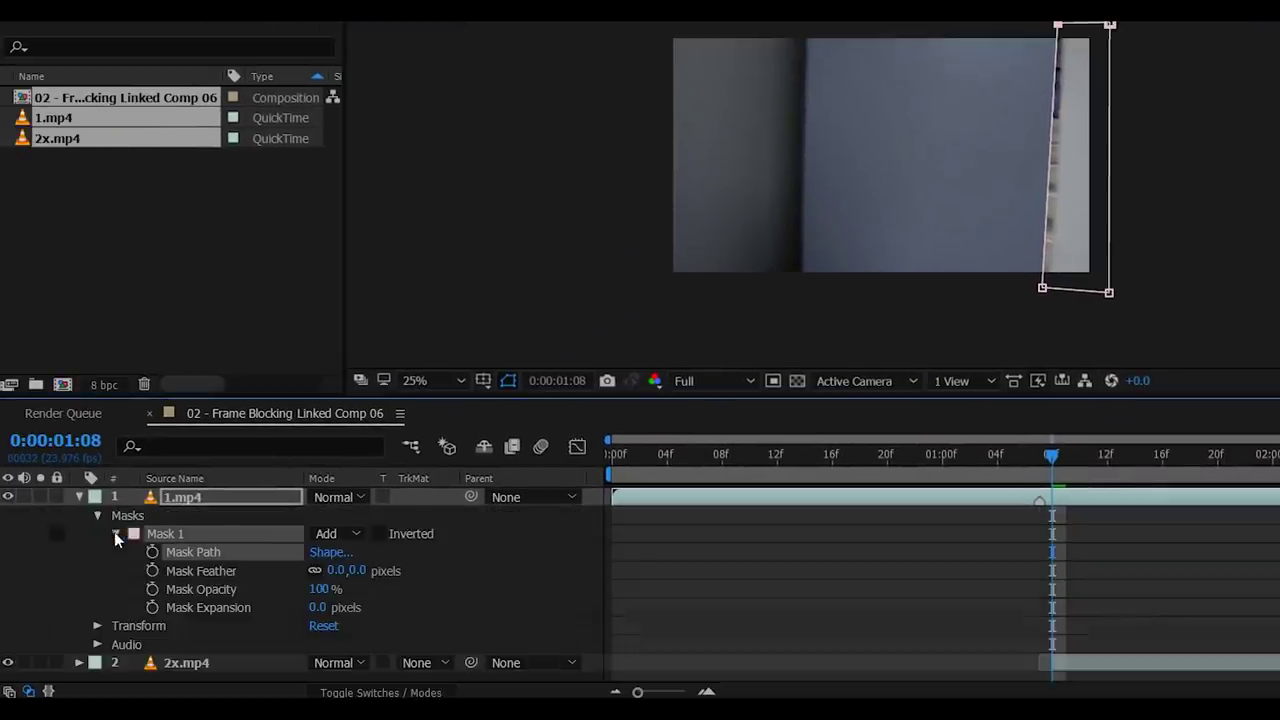
{"action": "left_click", "coordinate": [380, 533]}
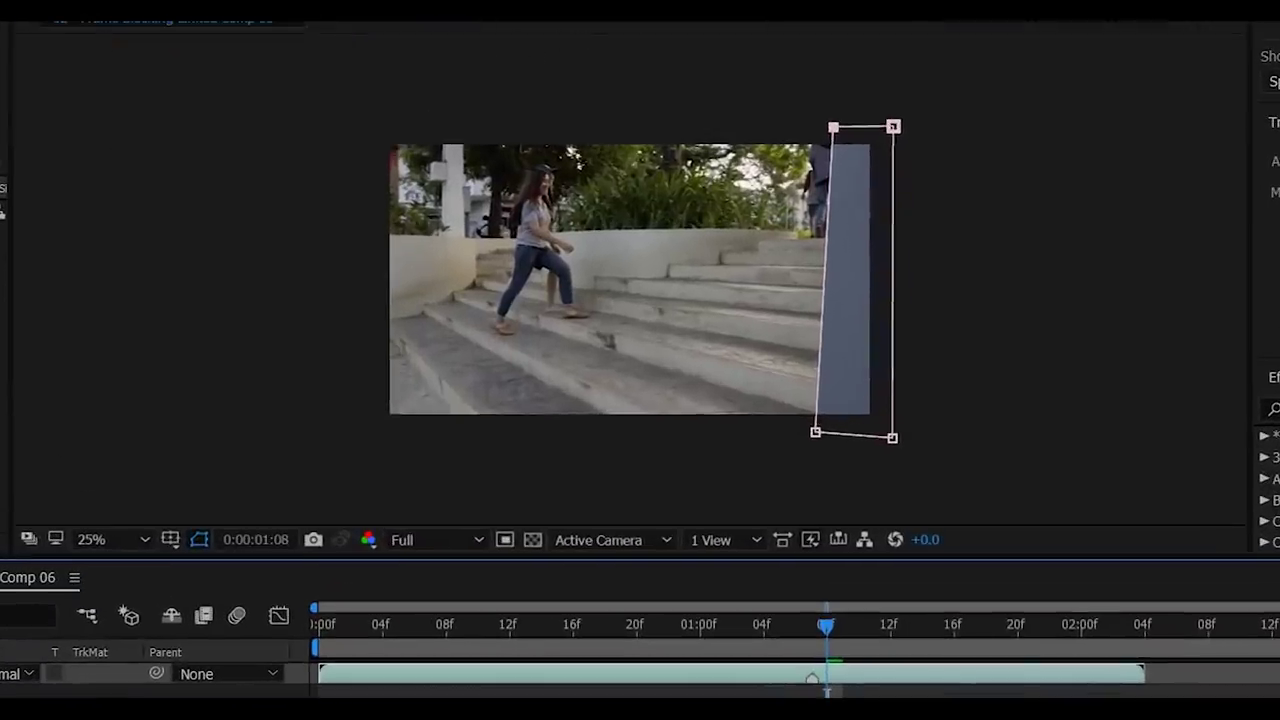
{"action": "left_click", "coordinate": [14, 690]}
{"action": "left_click", "coordinate": [14, 670]}
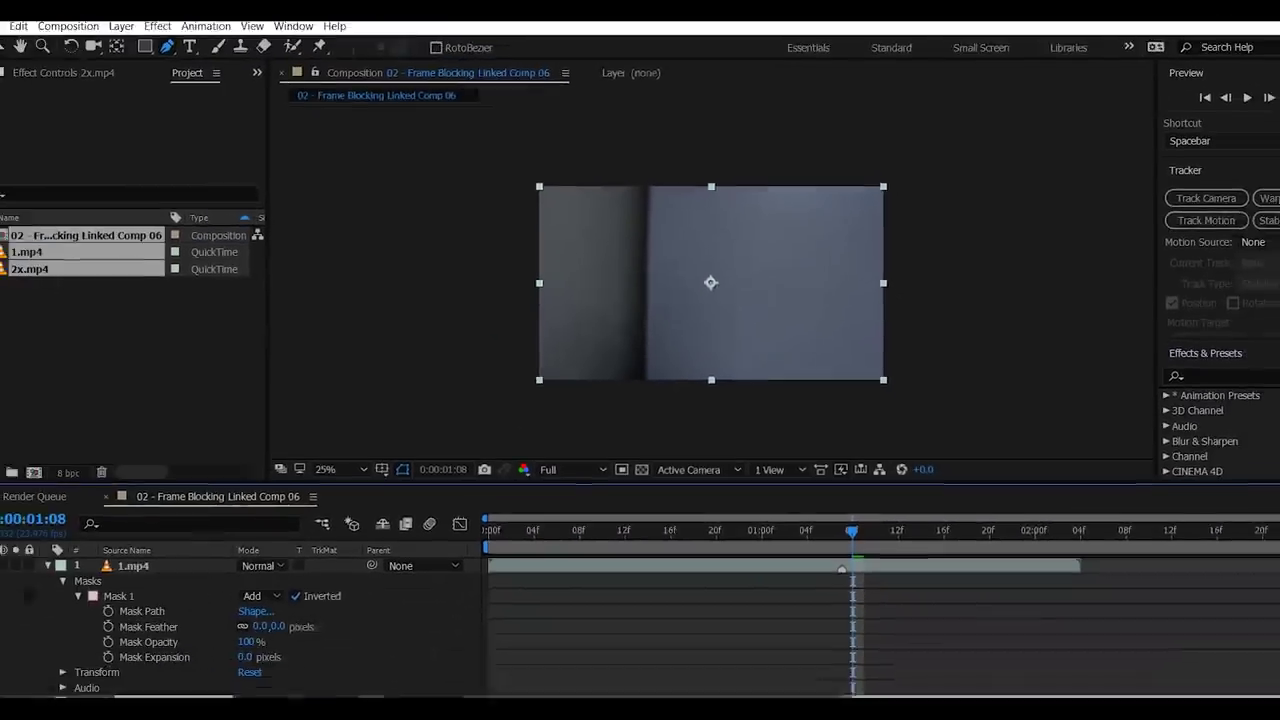
{"action": "left_click", "coordinate": [10, 563]}
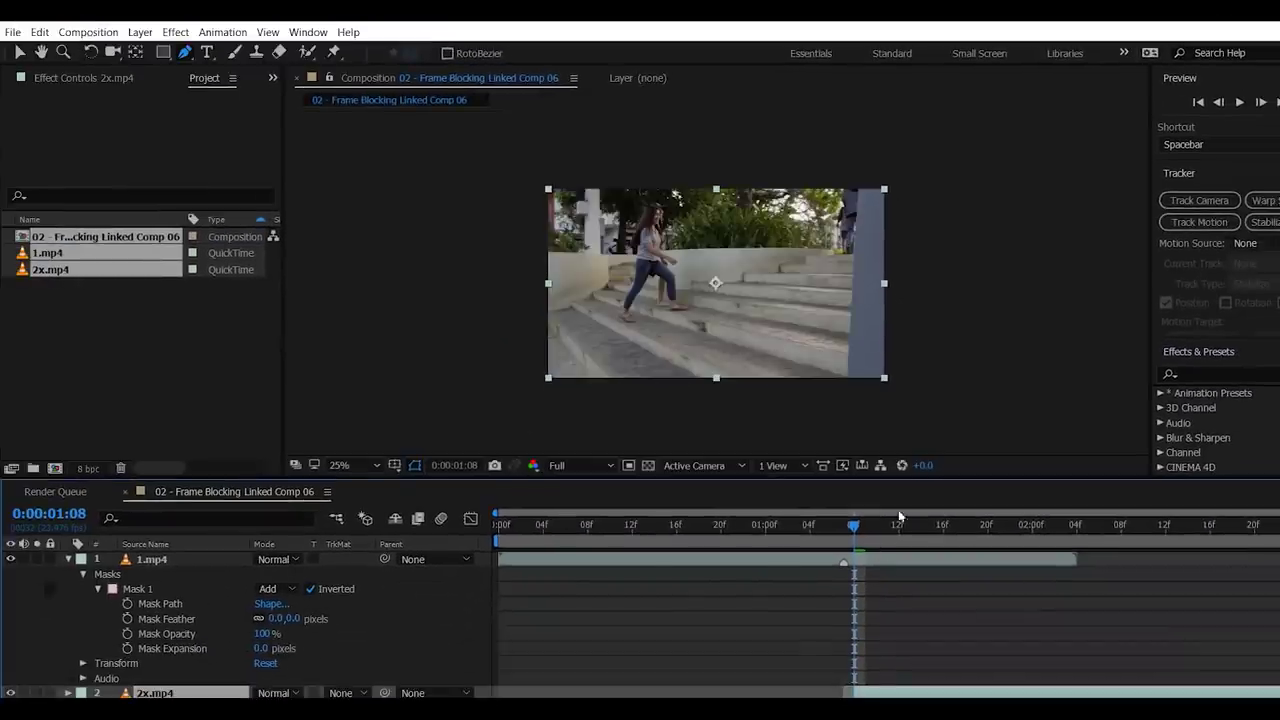
- Set the Mask Feather of Mask 1 on 1.mp4 to 50 pixels and compare the layers
{"action": "left_click", "coordinate": [150, 558]}
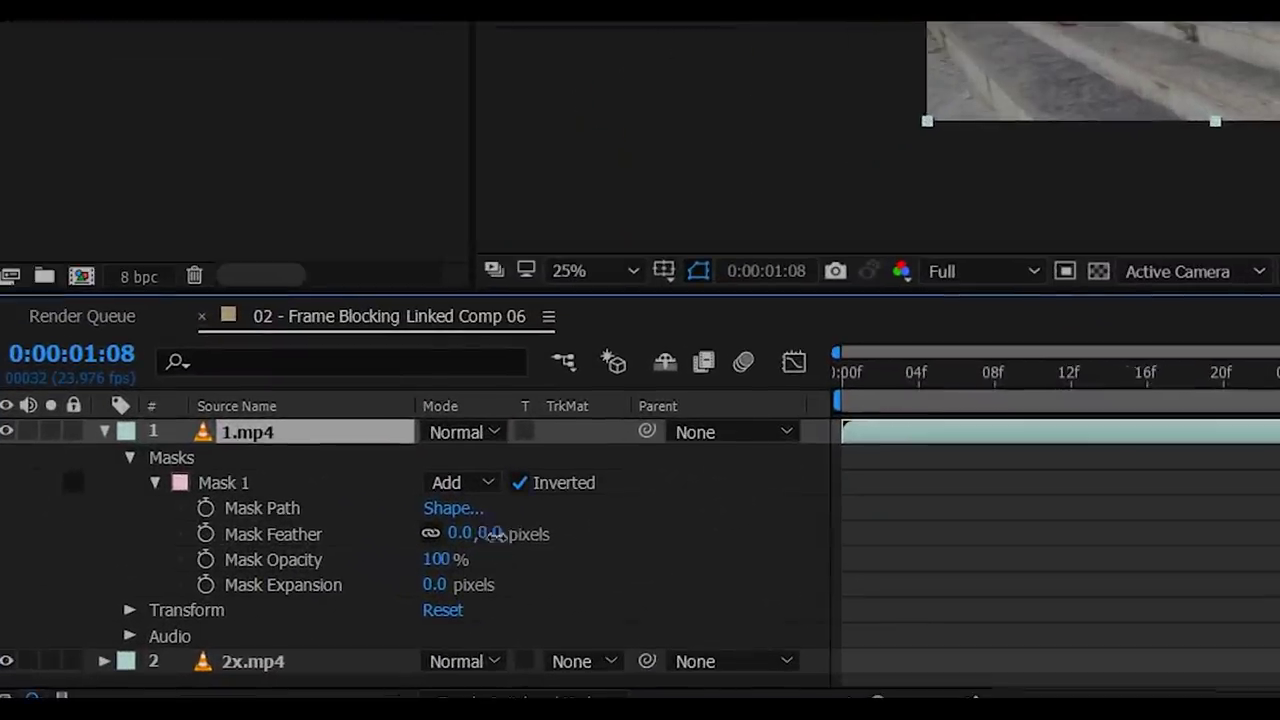
{"action": "left_click_drag", "start_coordinate": [495, 535], "coordinate": [520, 533]}
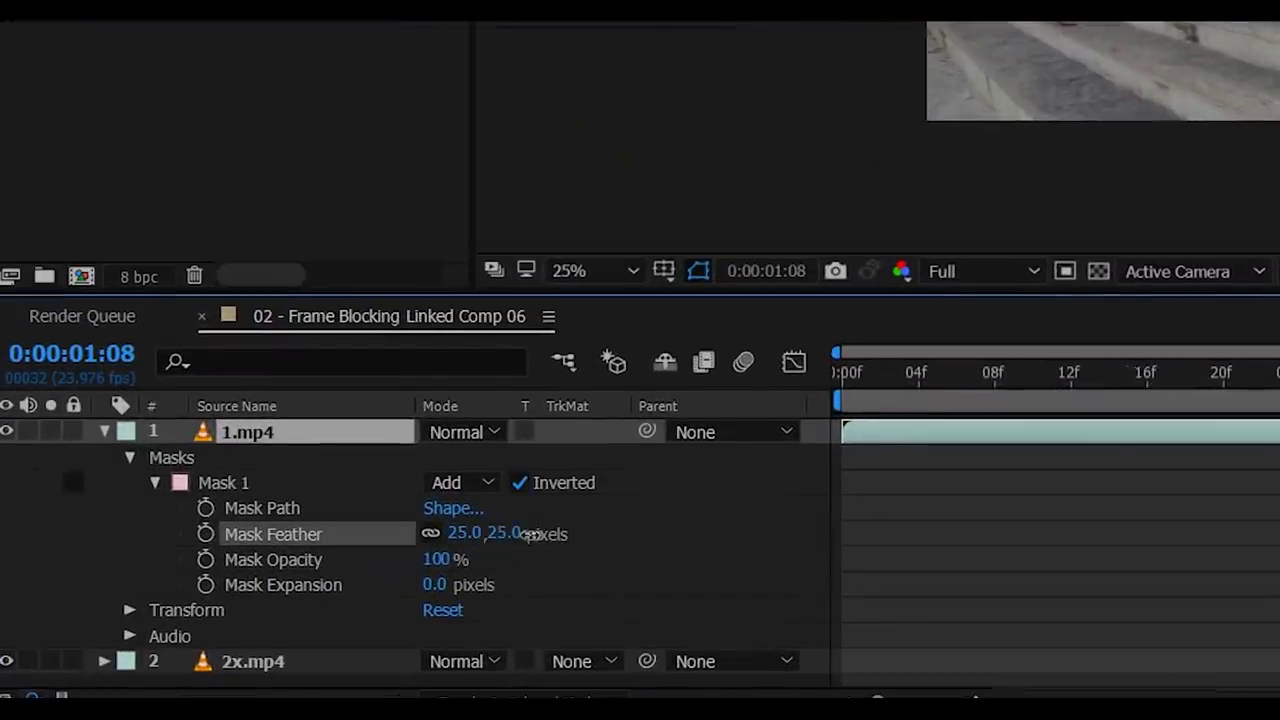
{"action": "left_click", "coordinate": [510, 532]}
{"action": "key", "text": "Return"}
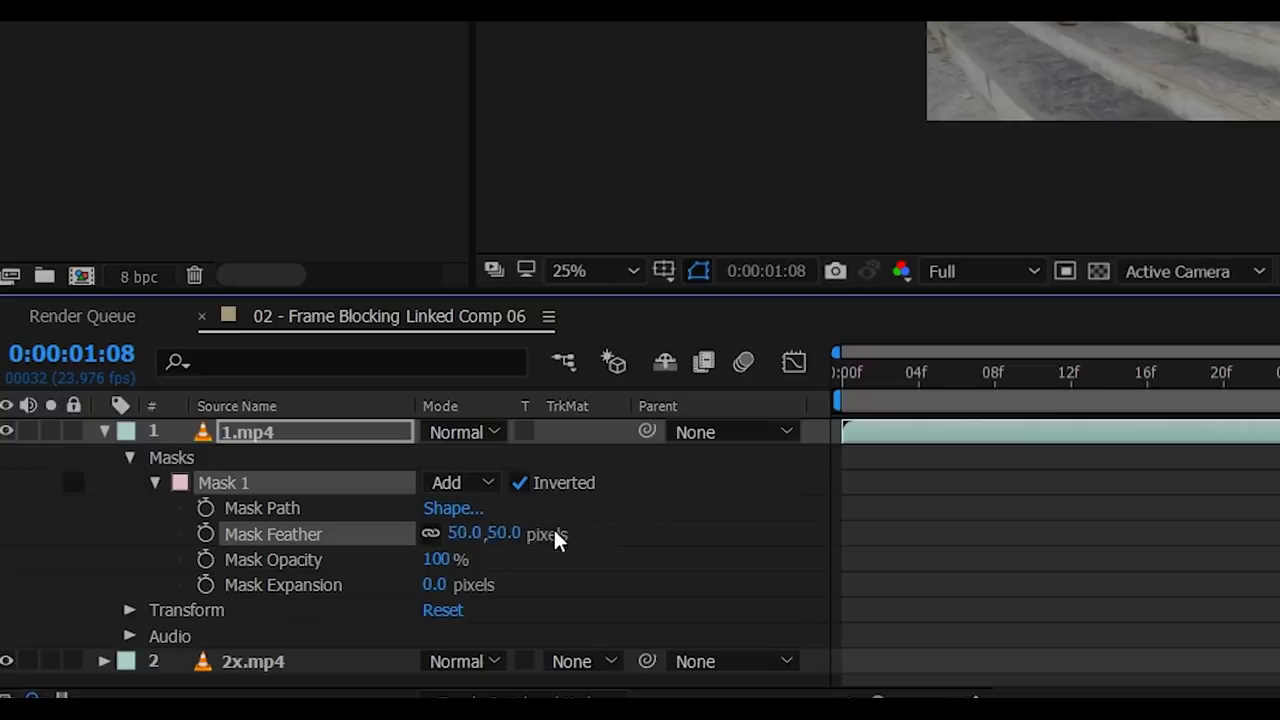
{"action": "left_click", "coordinate": [302, 662]}
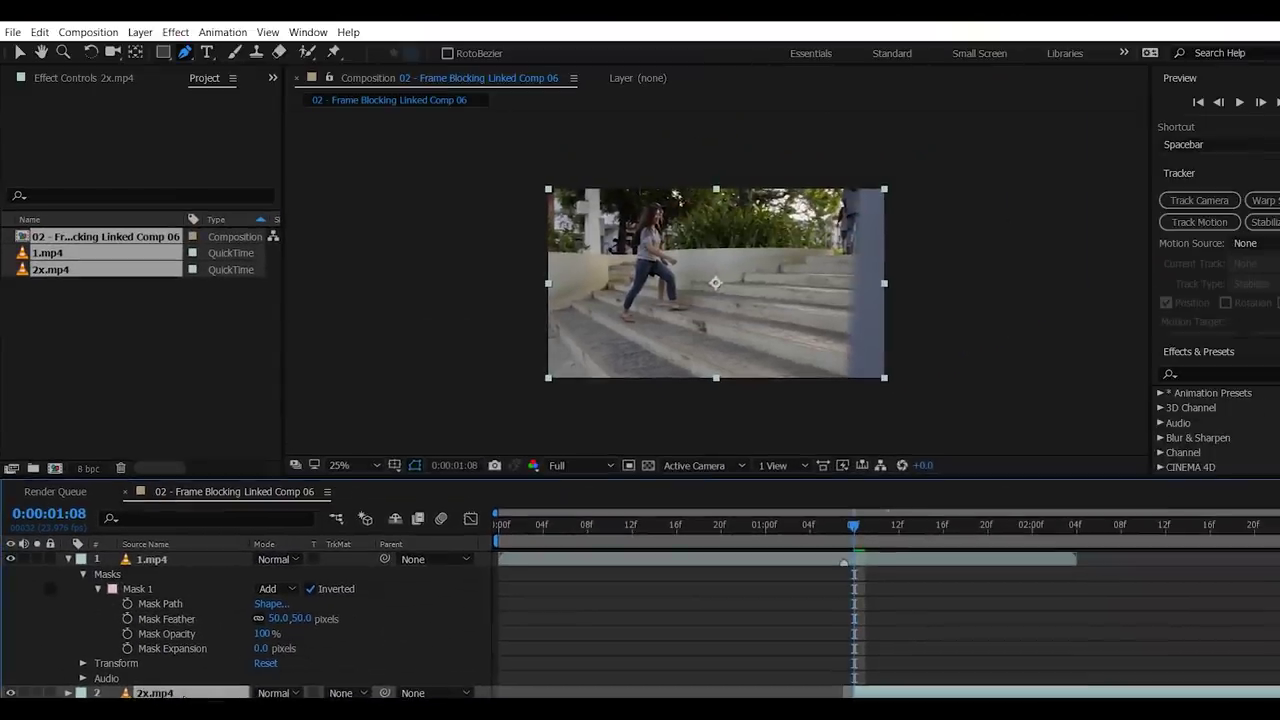
{"action": "left_click", "coordinate": [213, 559]}
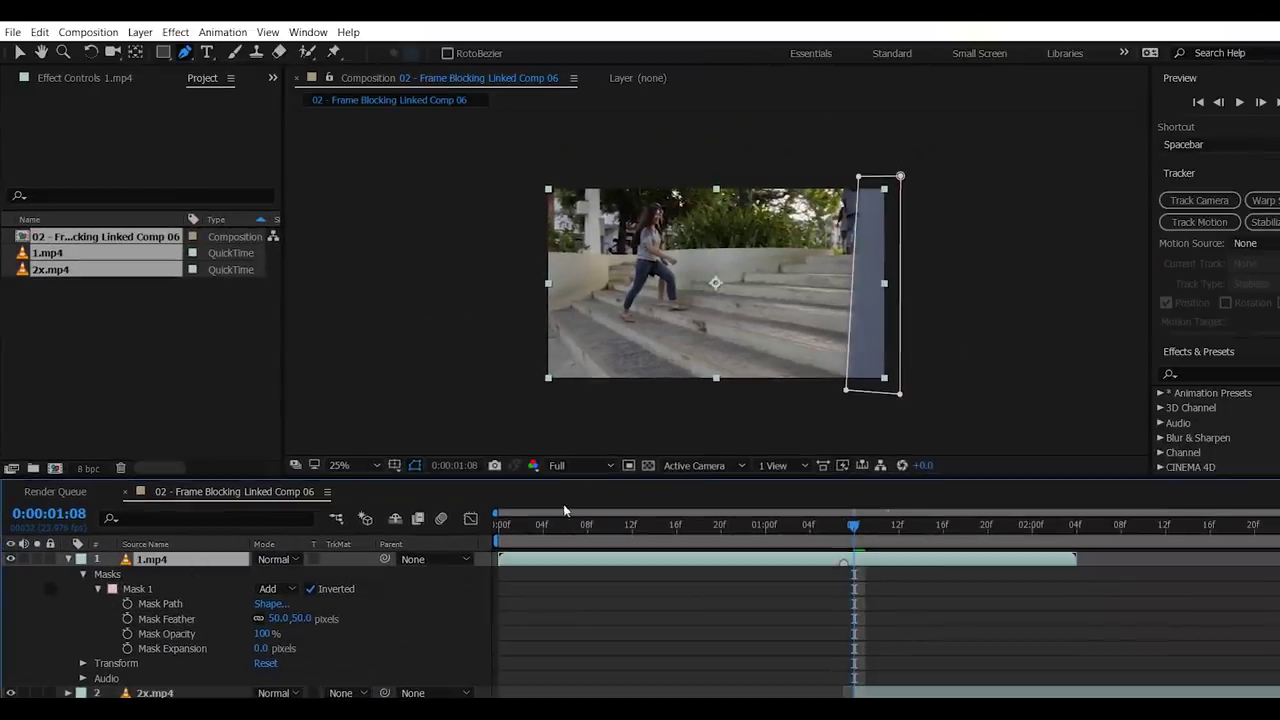
- Keyframe Mask 1's path at 0:00:01:08, and at 0:00:01:22 extend its two left points beyond the frame's left edge
{"action": "left_click", "coordinate": [128, 604]}
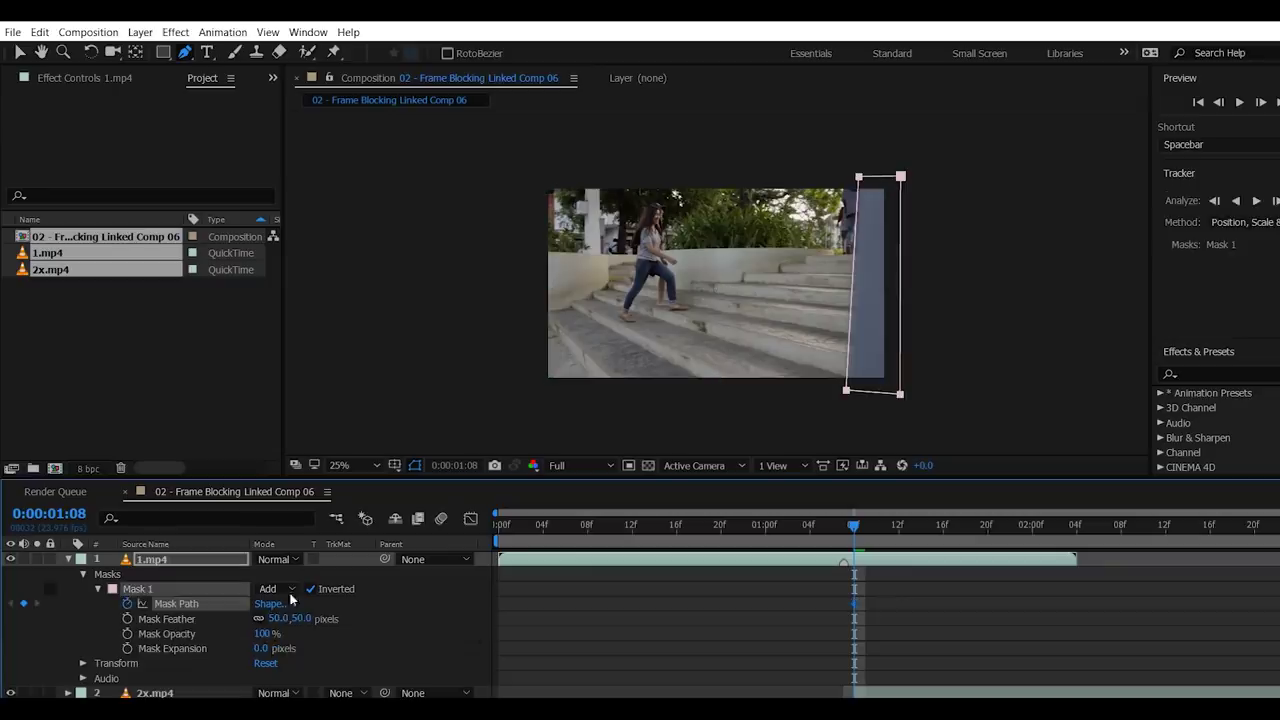
{"action": "left_click_drag", "start_coordinate": [853, 531], "coordinate": [1009, 532]}
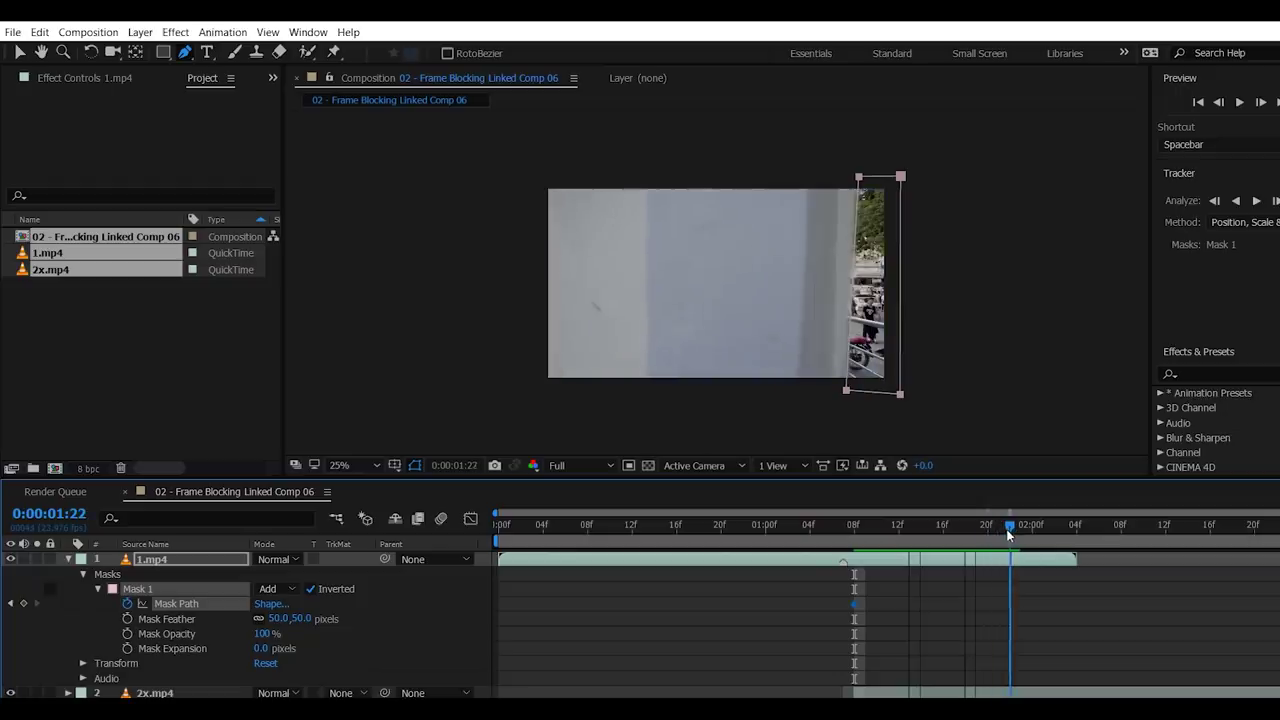
{"action": "key", "text": "v"}
{"action": "left_click", "coordinate": [206, 563]}
{"action": "left_click_drag", "start_coordinate": [846, 390], "coordinate": [540, 395]}
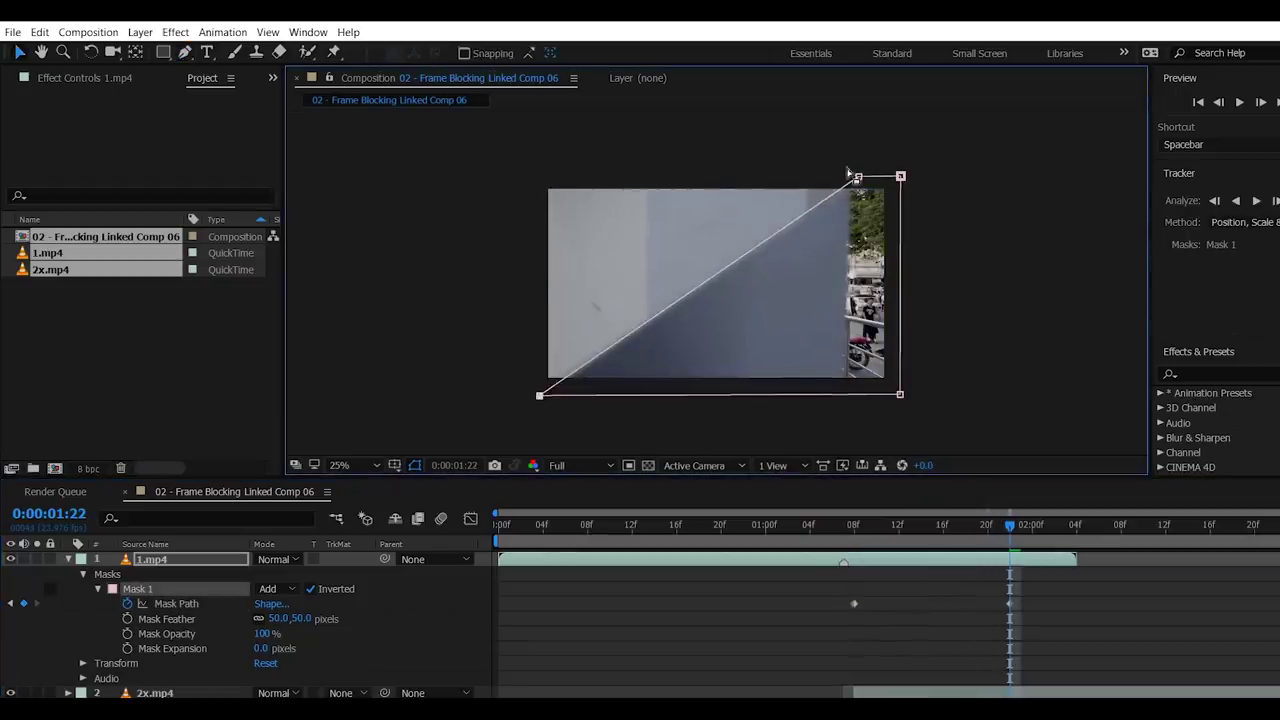
{"action": "left_click_drag", "start_coordinate": [857, 176], "coordinate": [535, 172]}
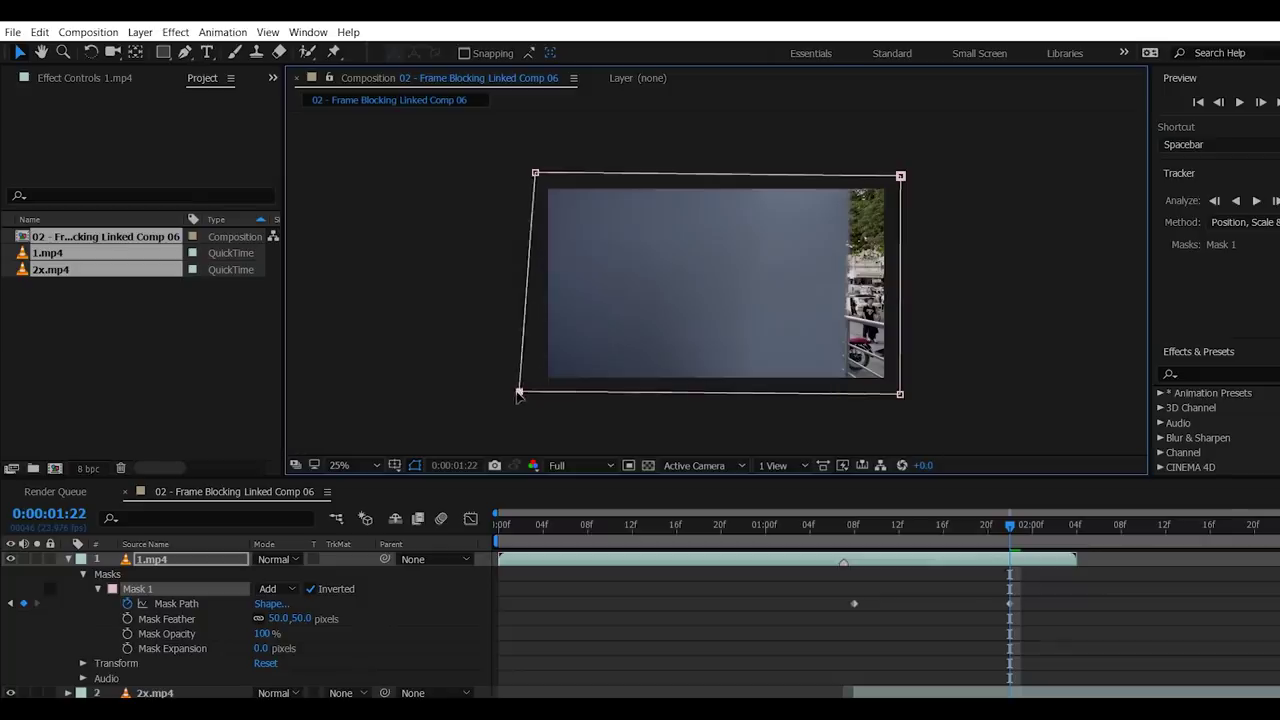
- Play the composition from the start to check the animated mask on 1.mp4
{"action": "left_click_drag", "start_coordinate": [1010, 525], "coordinate": [498, 526]}
{"action": "left_click", "coordinate": [821, 664]}
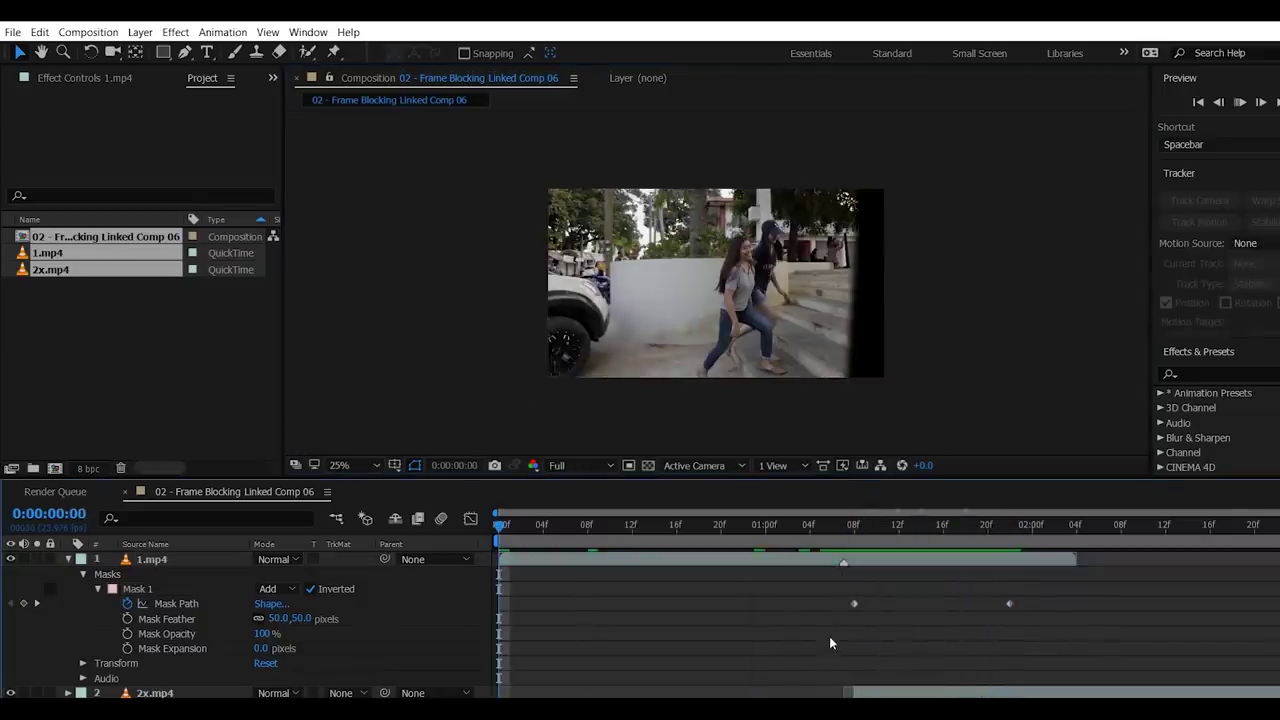
{"action": "key", "text": "space"}
{"action": "left_click", "coordinate": [211, 561]}
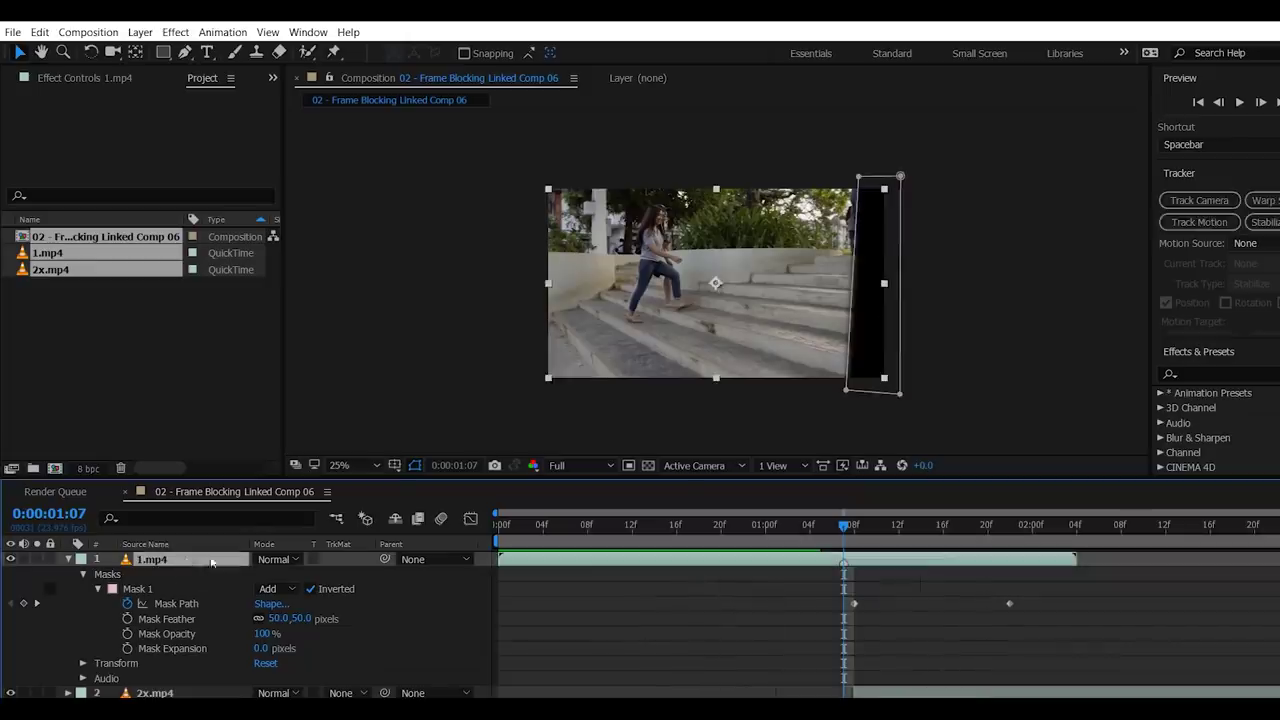
- At 0:00:01:07, shift the whole of Mask 1 on 1.mp4 past the frame's right edge
{"action": "double_click", "coordinate": [847, 393]}
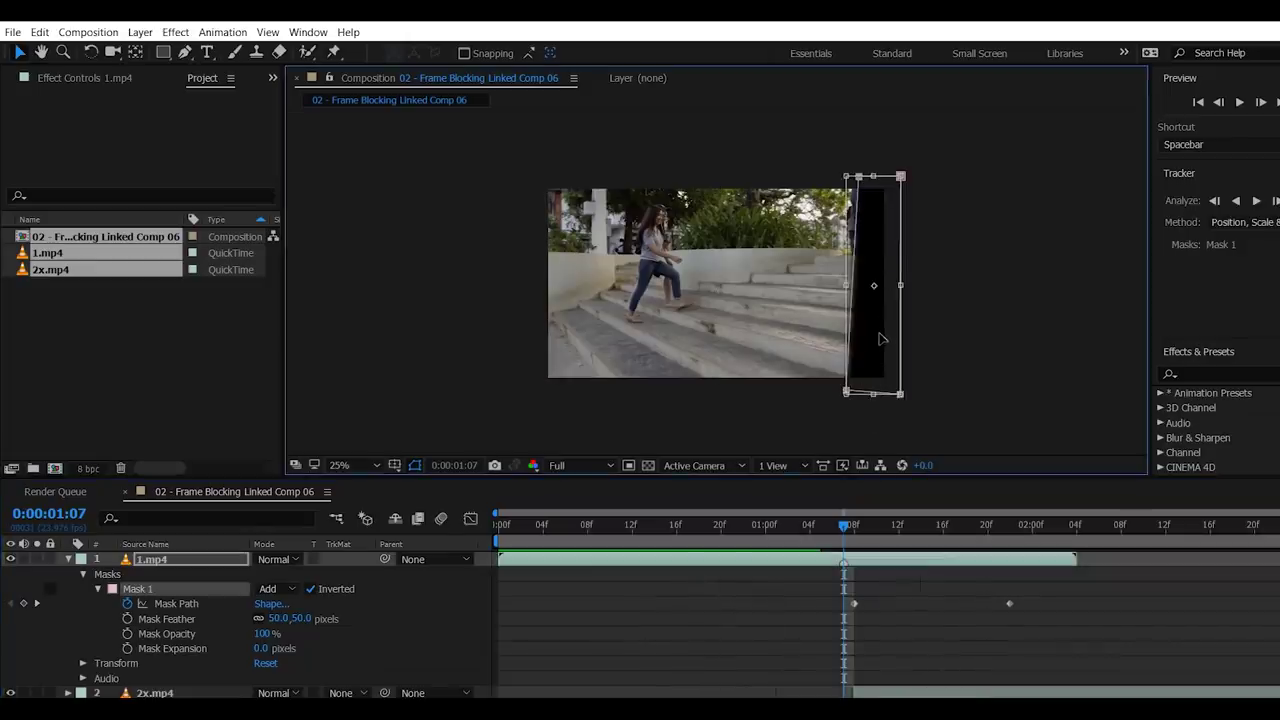
{"action": "left_click_drag", "start_coordinate": [895, 338], "coordinate": [922, 340]}
{"action": "left_click", "coordinate": [241, 565]}
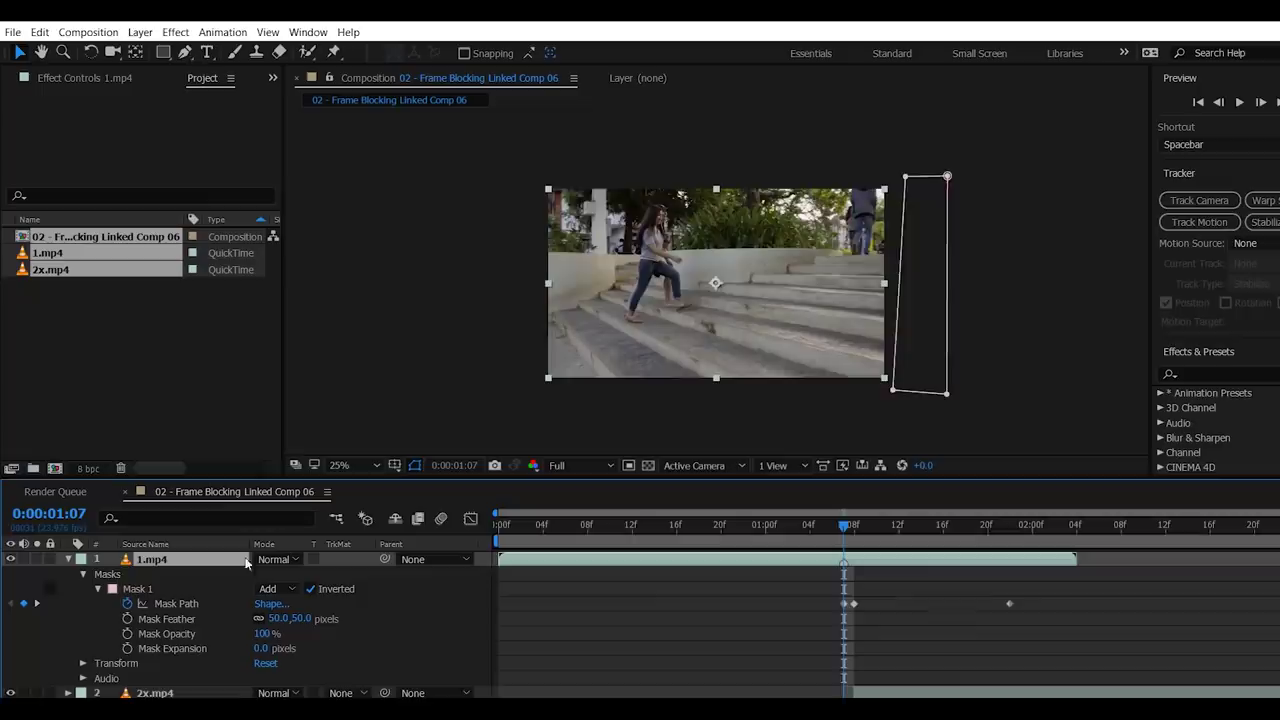
- Examine frame by frame after 0:00:01:07 how Mask 1 follows the wall's edge
{"action": "key", "text": "Page_Down"}
{"action": "key", "text": "Page_Down"}
{"action": "key", "text": "Page_Down"}
{"action": "key", "text": "Page_Down"}
{"action": "key", "text": "Page_Down"}
{"action": "key", "text": "Page_Down"}
{"action": "key", "text": "Page_Down"}
{"action": "key", "text": "Page_Down"}
{"action": "key", "text": "Page_Down"}
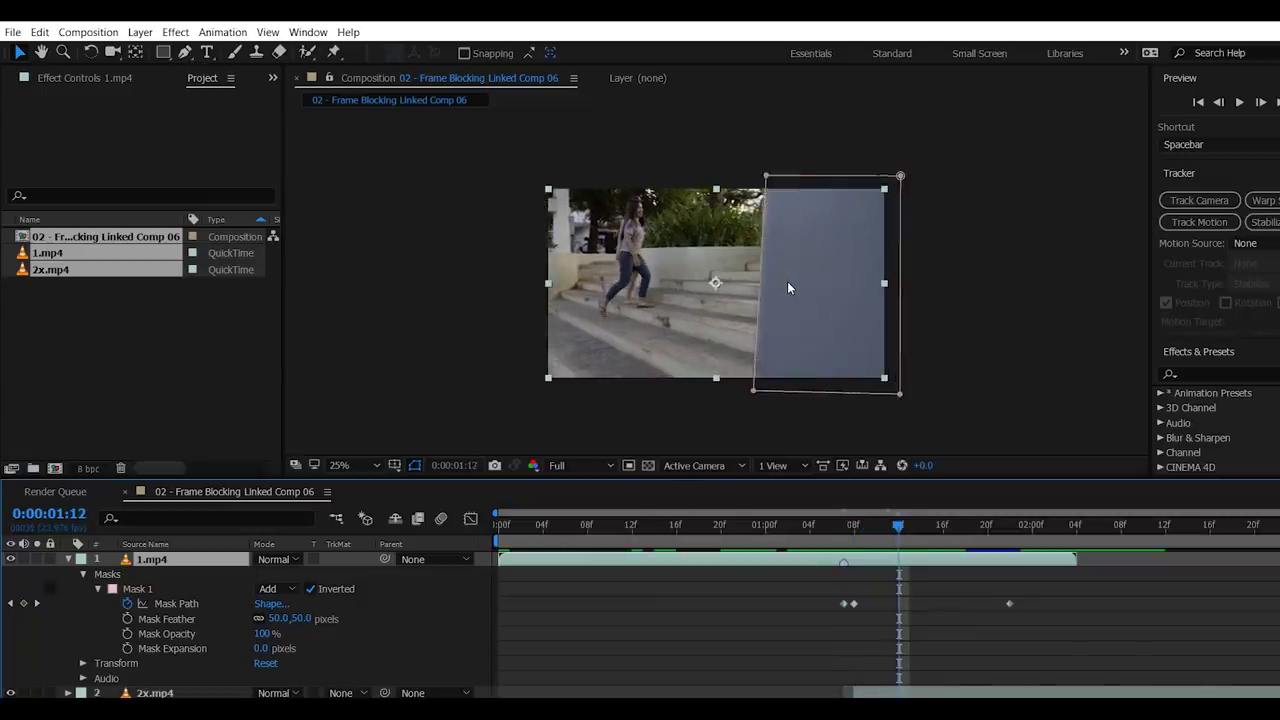
- Check the remaining frames without the mask outline and adjust Mask 1 on 1.mp4 along the wall's left edge at 0:00:01:21
{"action": "left_click", "coordinate": [224, 692]}
{"action": "key", "text": "Page_Down"}
{"action": "key", "text": "Page_Down"}
{"action": "key", "text": "Page_Down"}
{"action": "key", "text": "Page_Down"}
{"action": "key", "text": "Page_Down"}
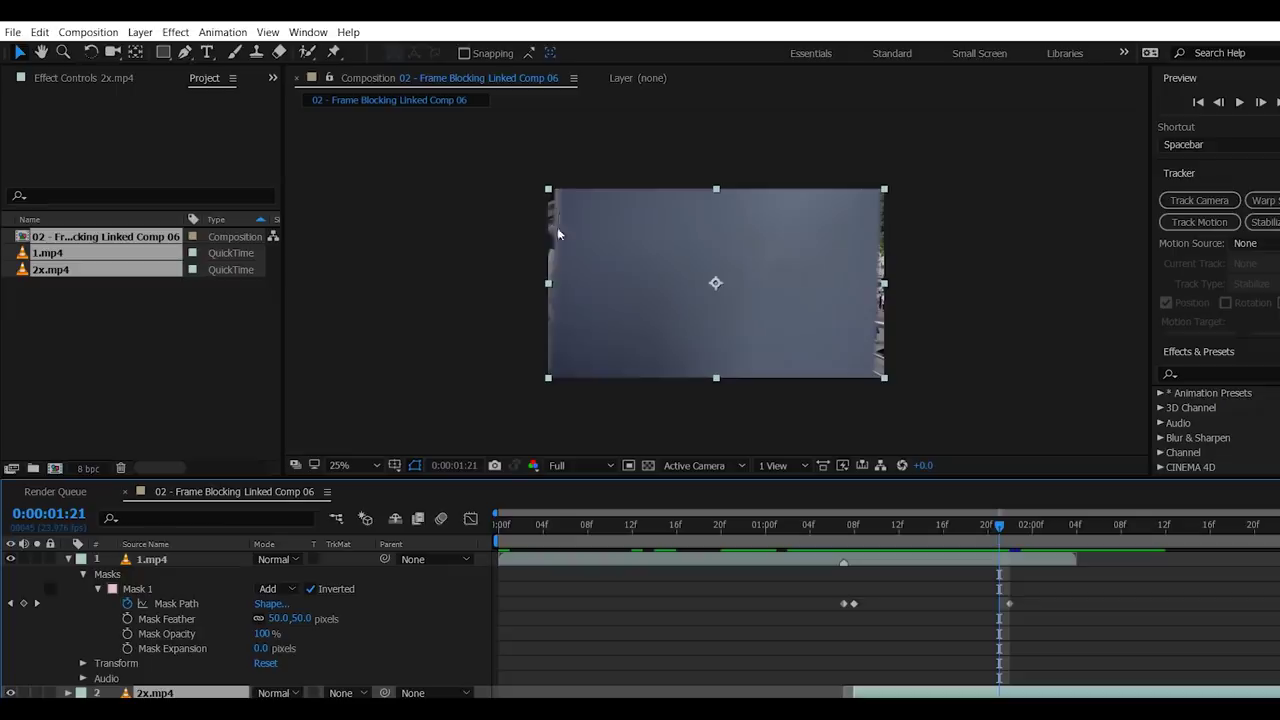
{"action": "left_click", "coordinate": [182, 563]}
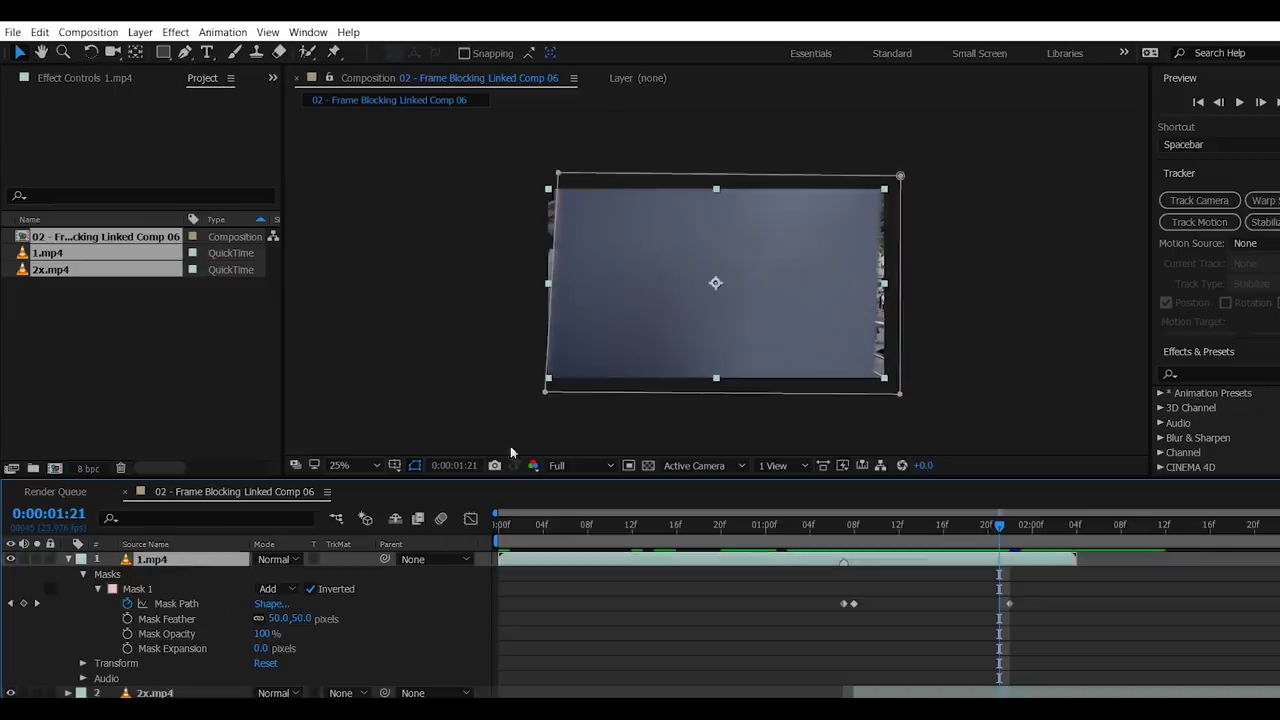
{"action": "double_click", "coordinate": [557, 176]}
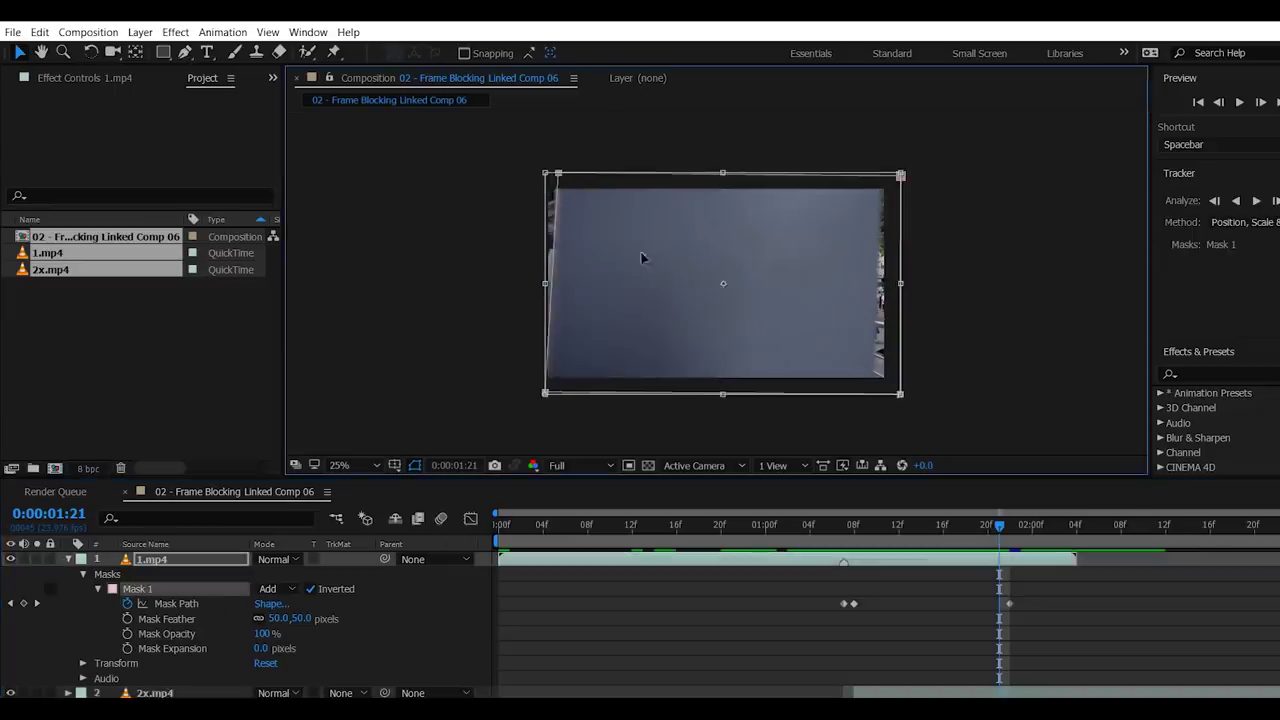
{"action": "left_click", "coordinate": [191, 563]}
- Realign Mask 1 on 1.mp4 with the wall's edge at 0:00:01:10 and play the composition
{"action": "left_click", "coordinate": [192, 692]}
{"action": "left_click_drag", "start_coordinate": [1002, 528], "coordinate": [844, 530]}
{"action": "key", "text": "Page_Down"}
{"action": "key", "text": "Page_Down"}
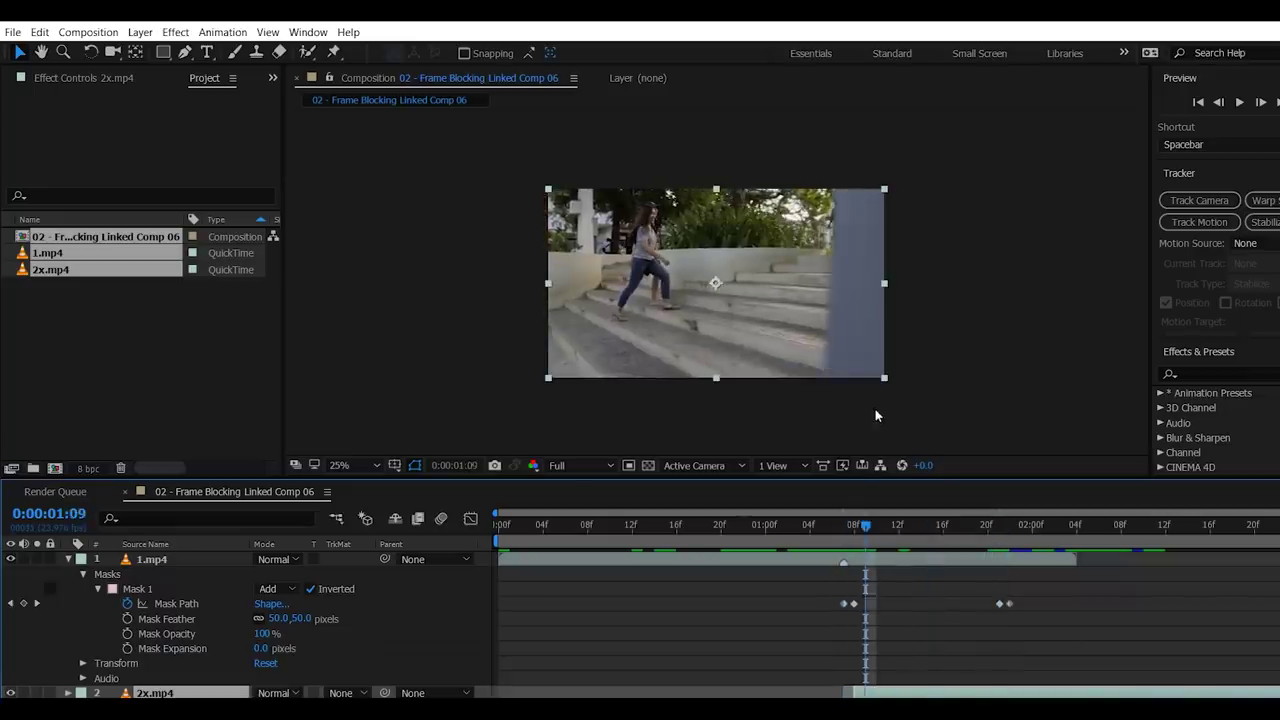
{"action": "key", "text": "Page_Down"}
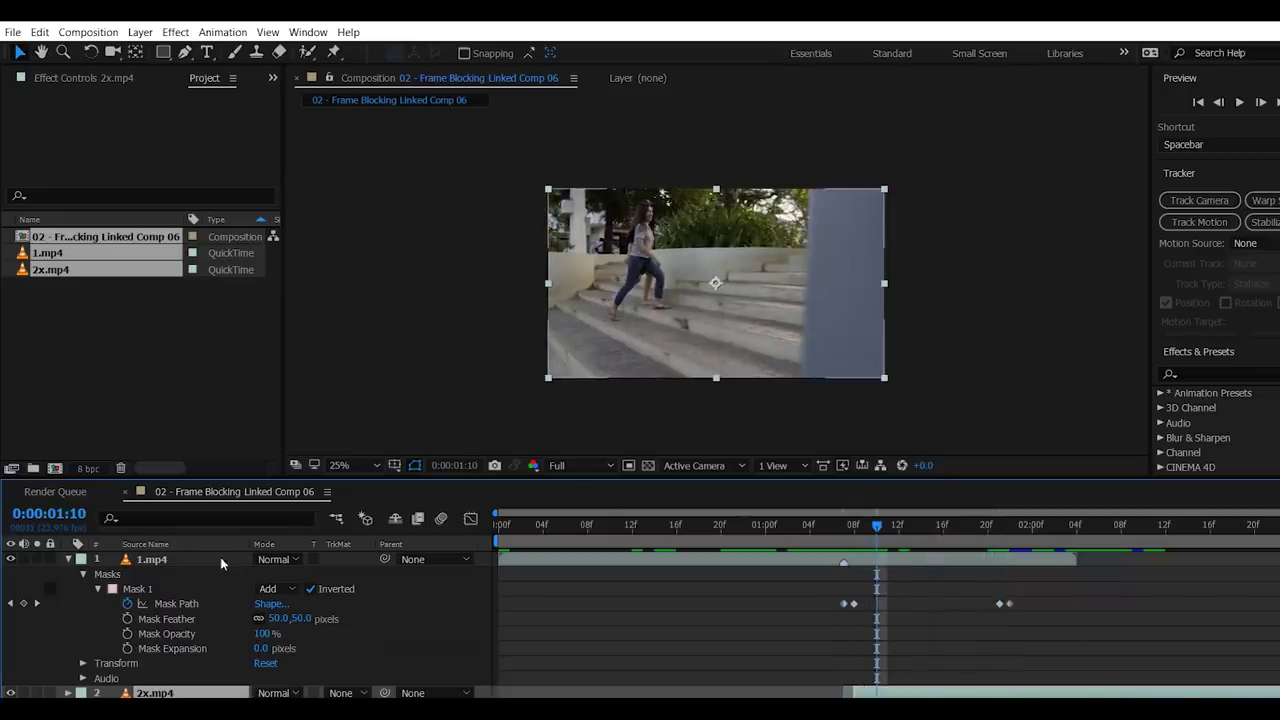
{"action": "left_click", "coordinate": [221, 564]}
{"action": "double_click", "coordinate": [798, 394]}
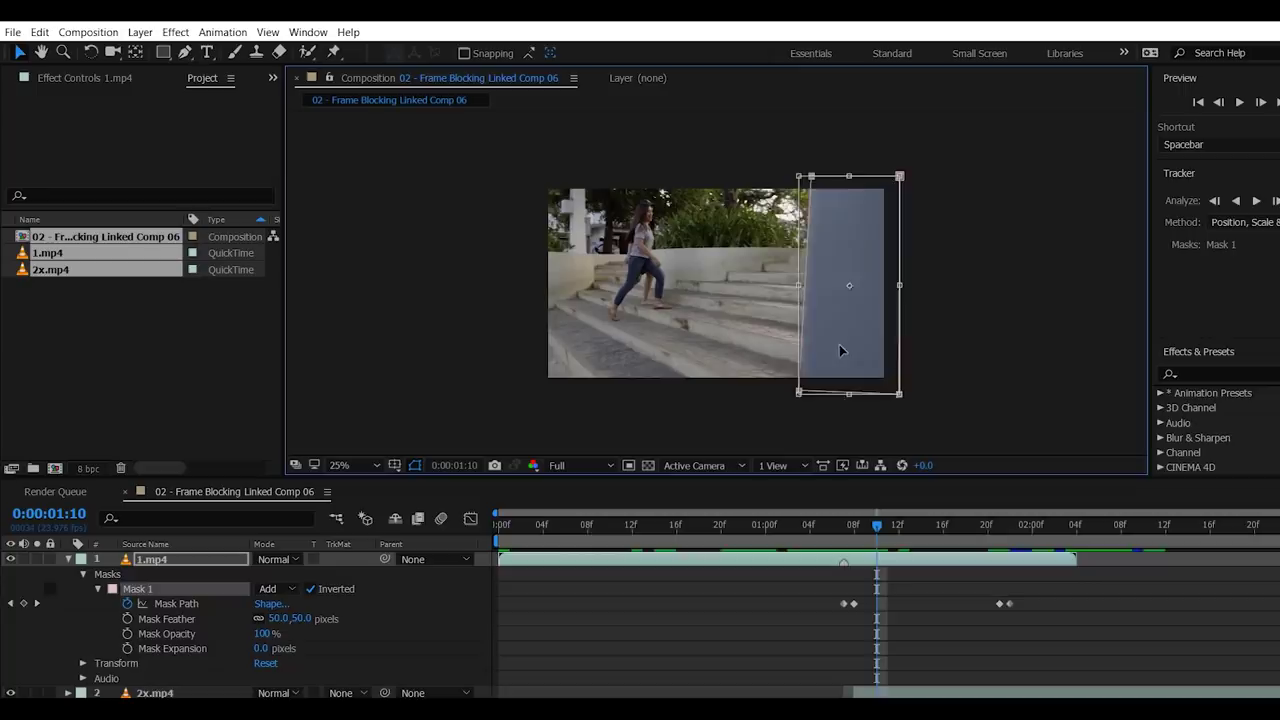
{"action": "left_click", "coordinate": [1120, 626]}
{"action": "key", "text": "space"}
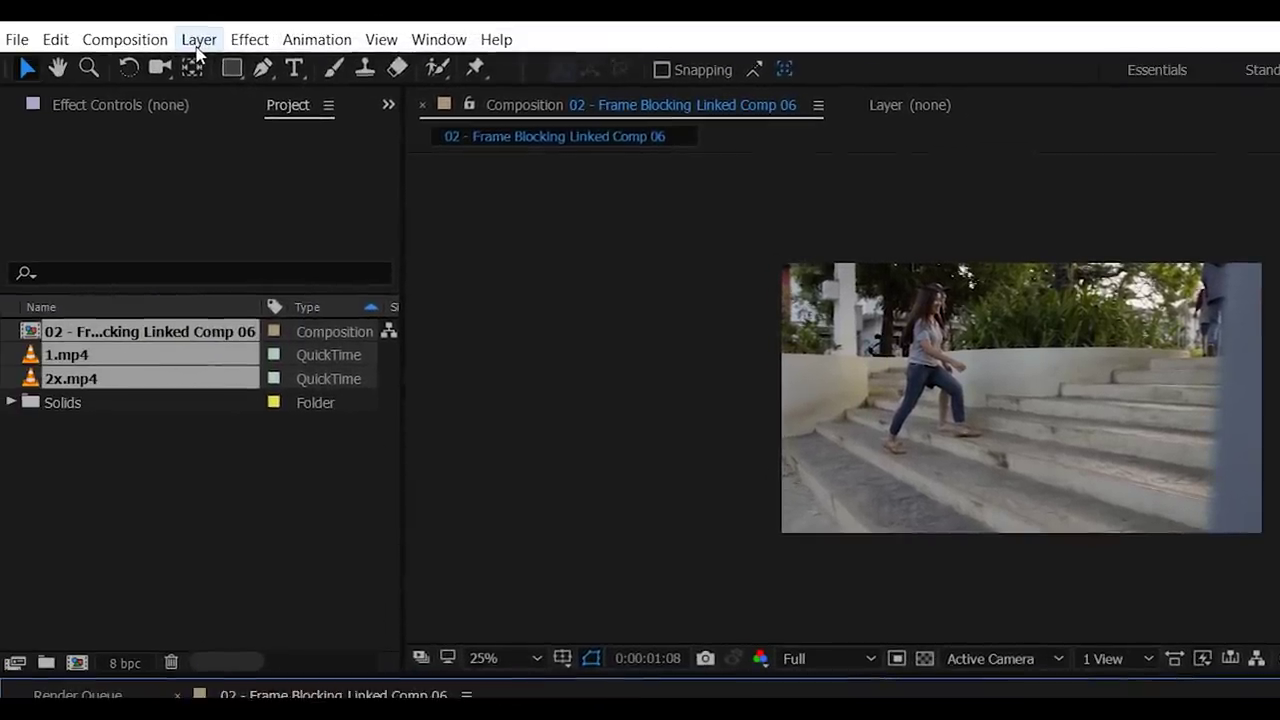
- Add an adjustment layer starting at 0:00:01:08 and place it between 1.mp4 and 2x.mp4
{"action": "left_click", "coordinate": [109, 23]}
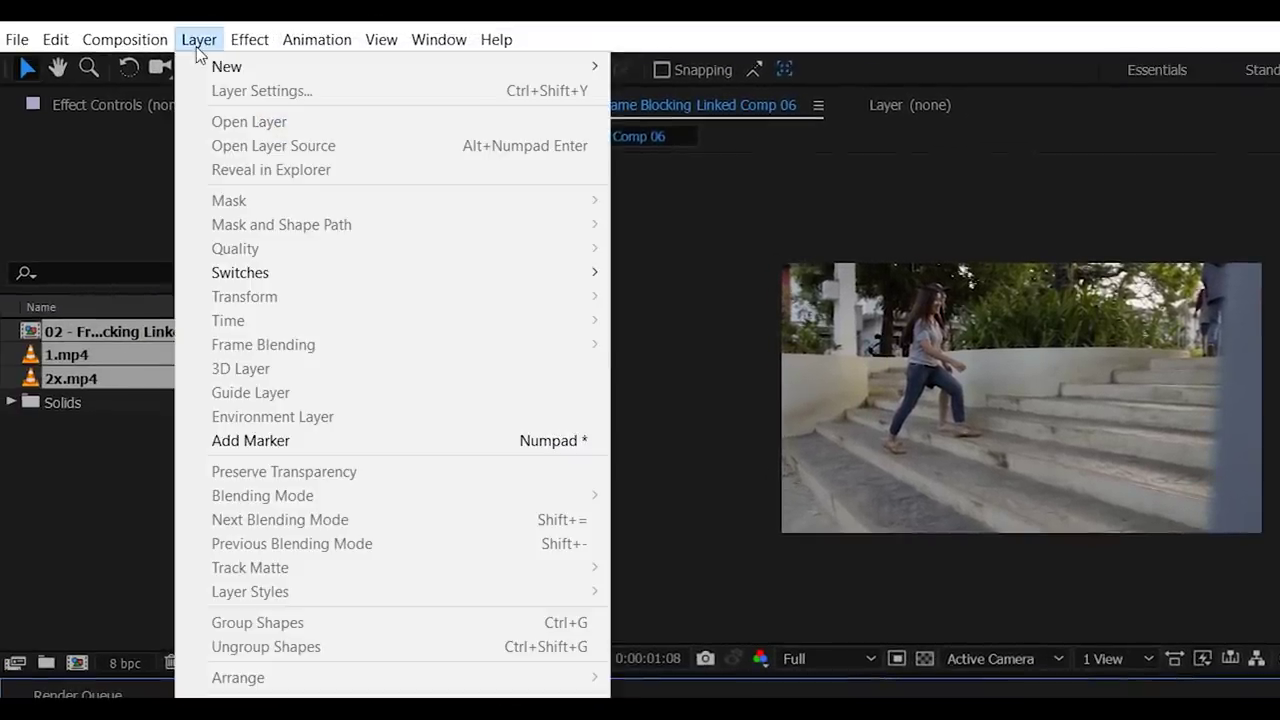
{"action": "mouse_move", "coordinate": [212, 68]}
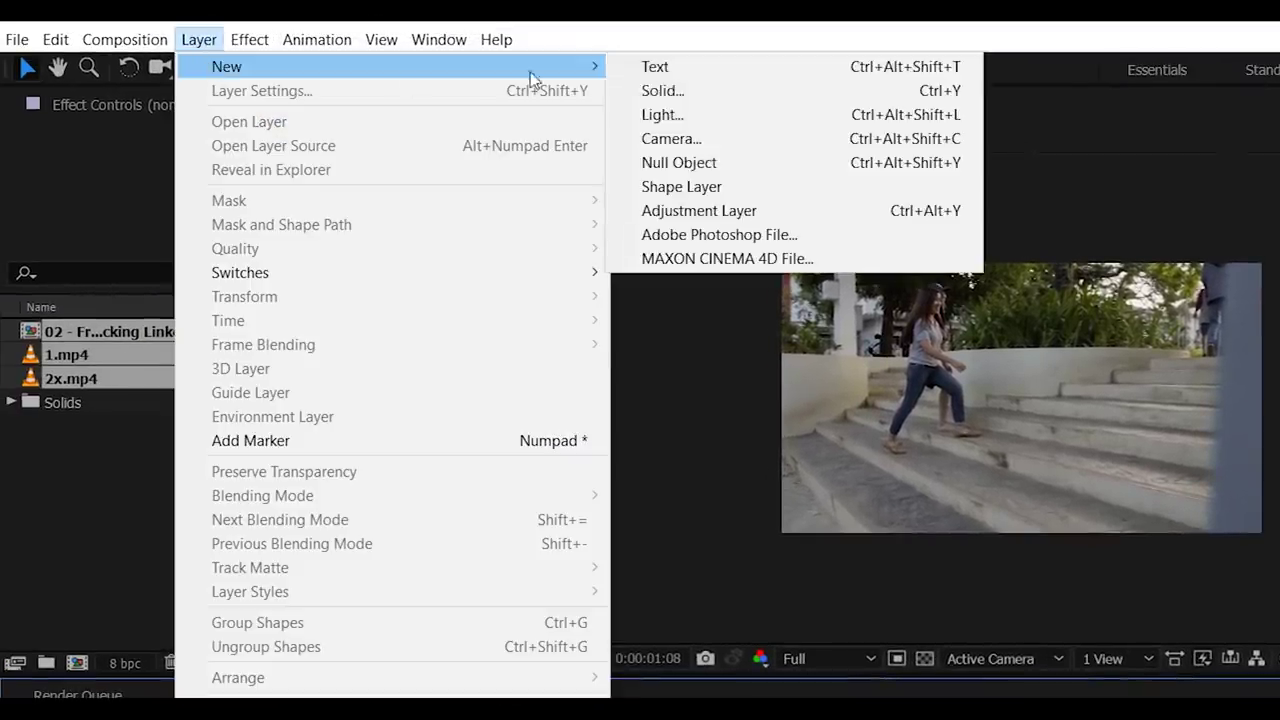
{"action": "left_click", "coordinate": [707, 218]}
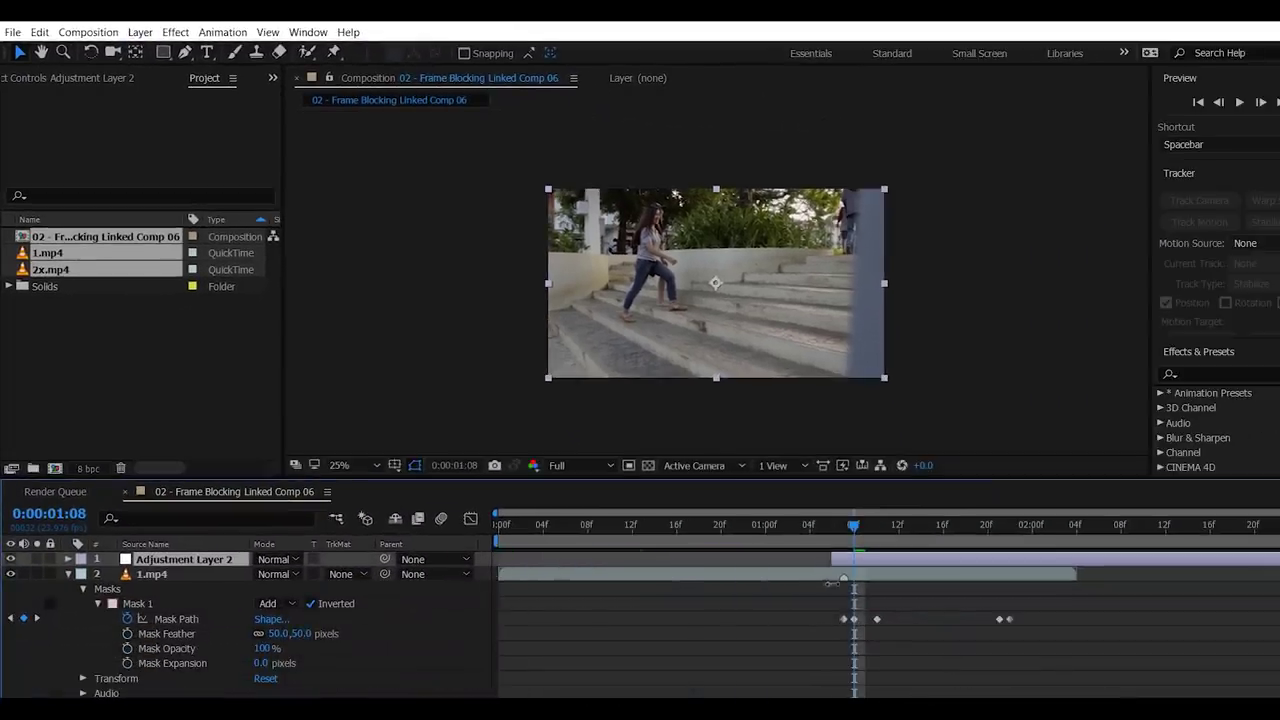
{"action": "left_click", "coordinate": [68, 574]}
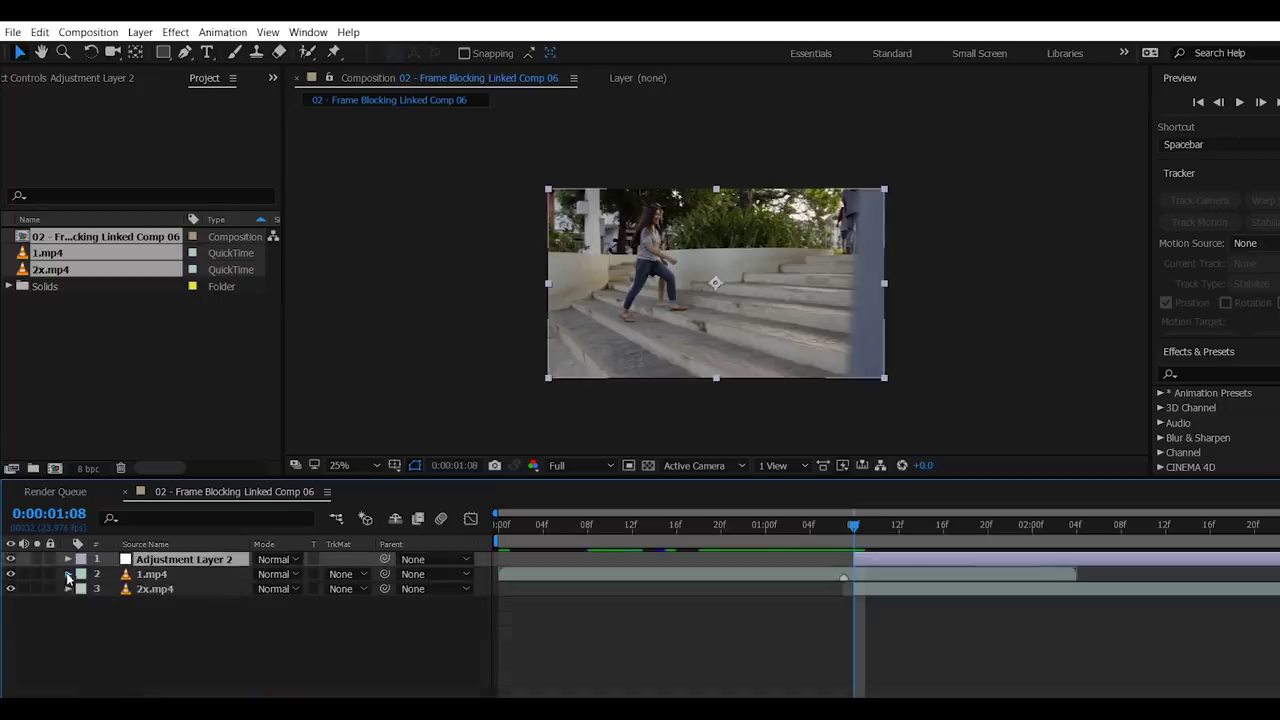
{"action": "left_click_drag", "start_coordinate": [196, 562], "coordinate": [166, 583]}
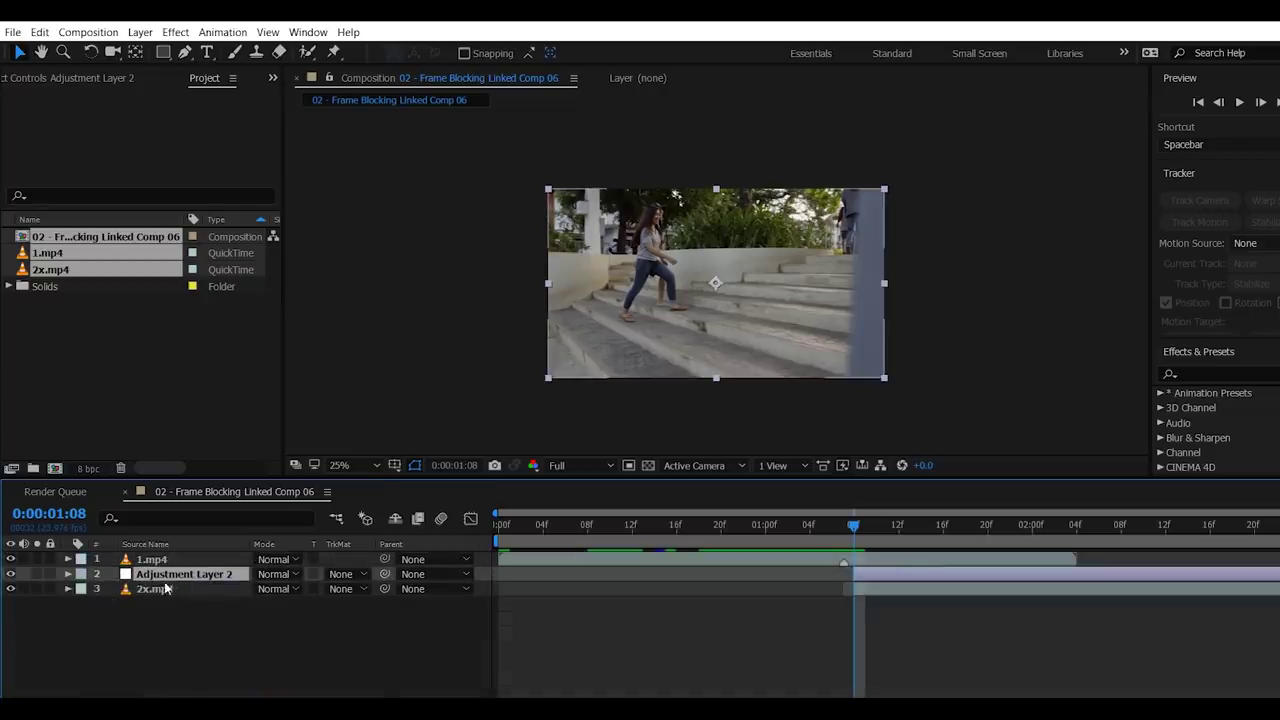
- Rename the adjustment layer as Exposure for 2nd shot
{"action": "right_click", "coordinate": [166, 578]}
{"action": "left_click", "coordinate": [341, 700]}
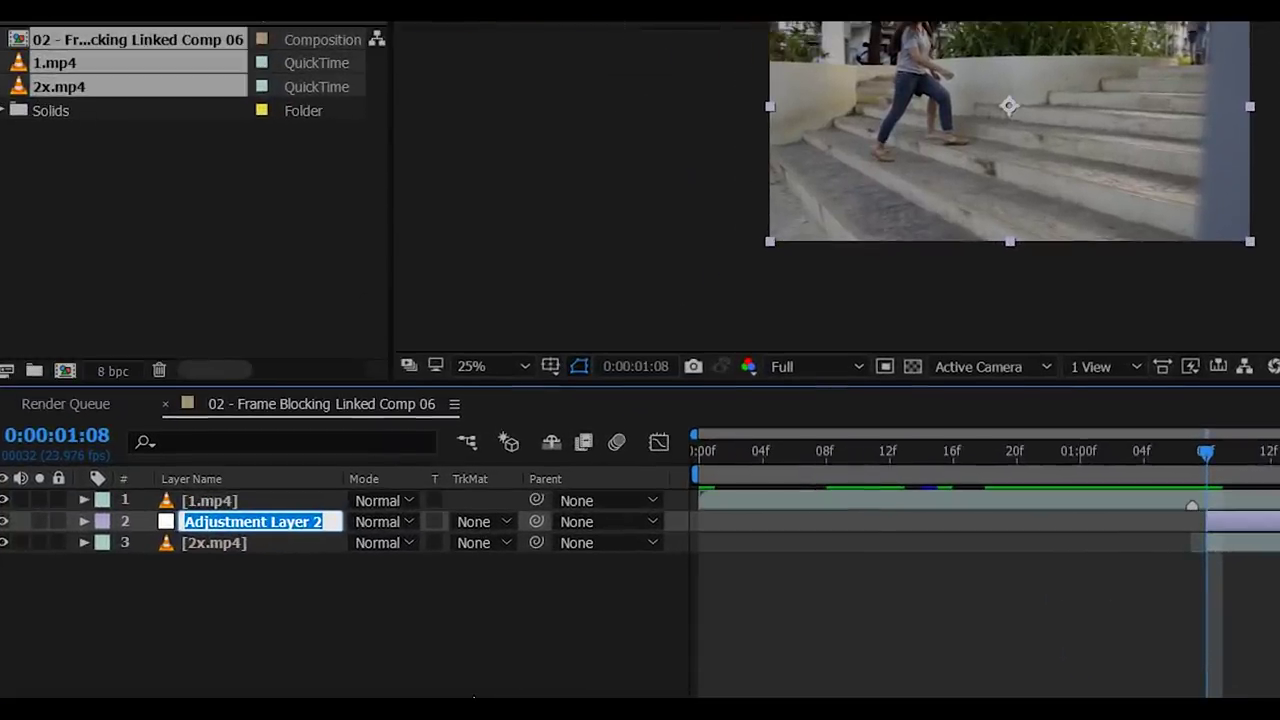
{"action": "type", "text": "Exposure for 2nd shot"}
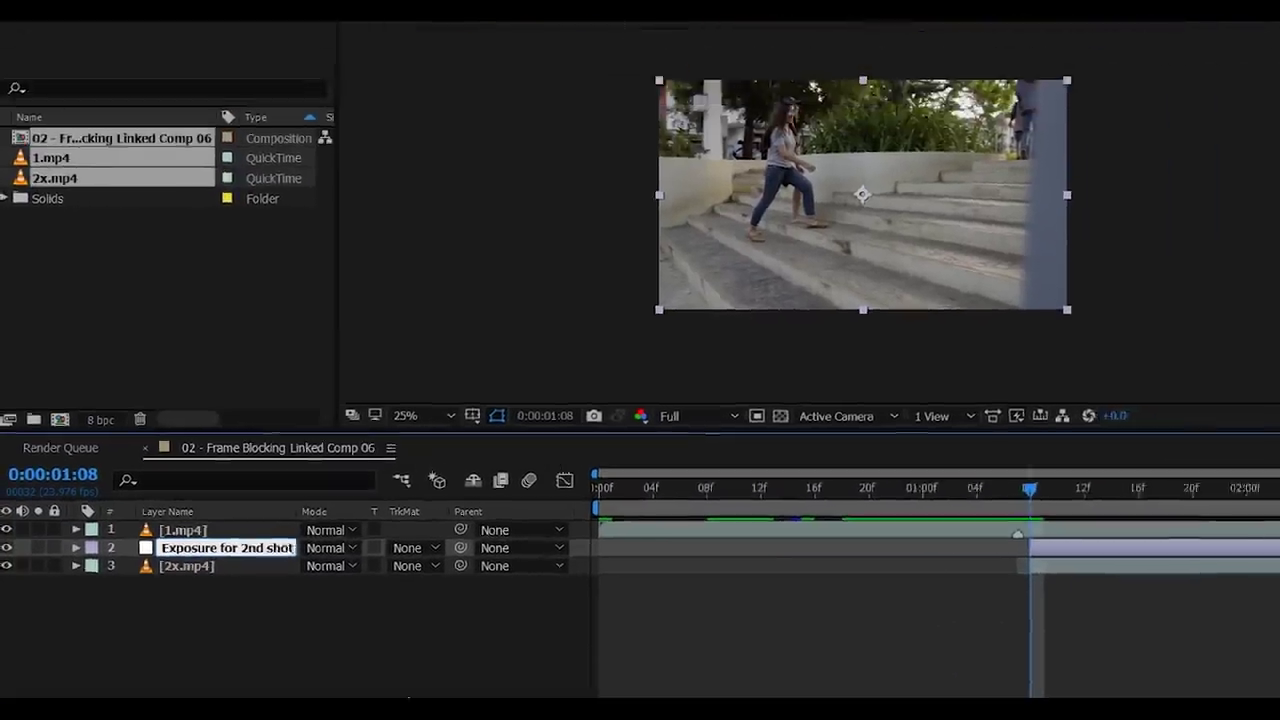
{"action": "key", "text": "Return"}
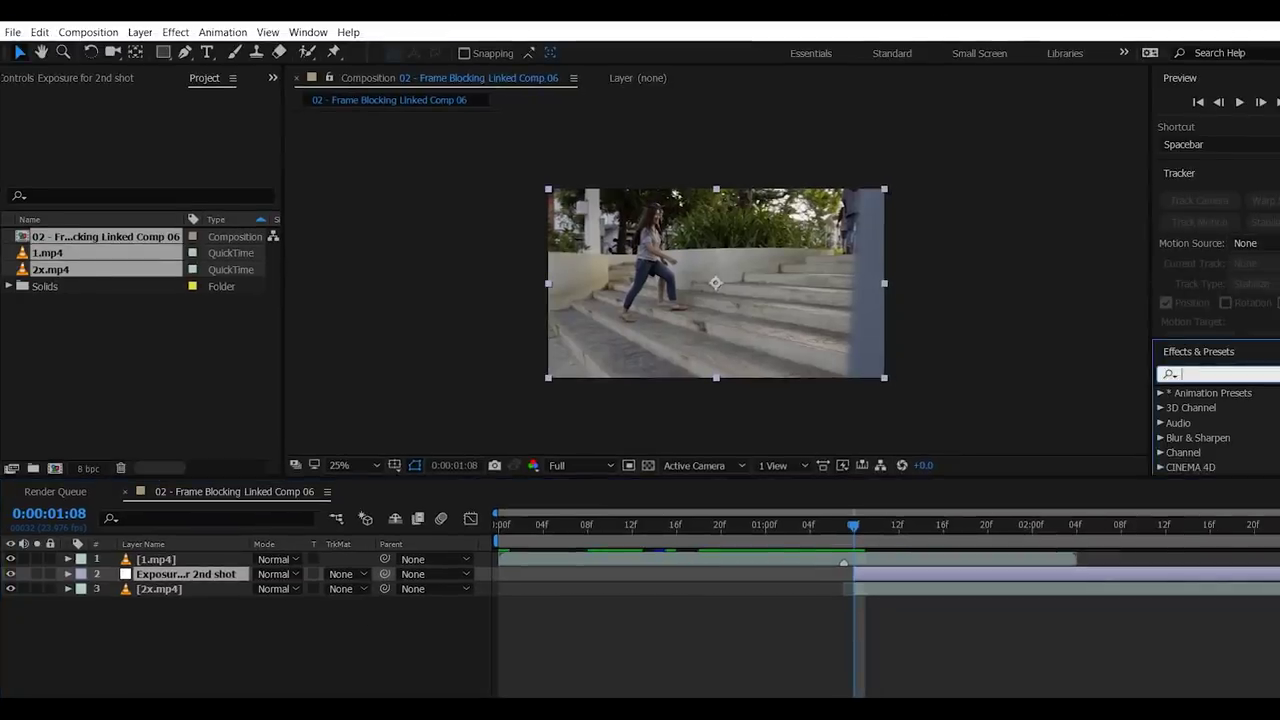
- Apply the Curves color correction effect to the Exposure for 2nd shot layer
{"action": "left_click", "coordinate": [1272, 374]}
{"action": "type", "text": "curves"}
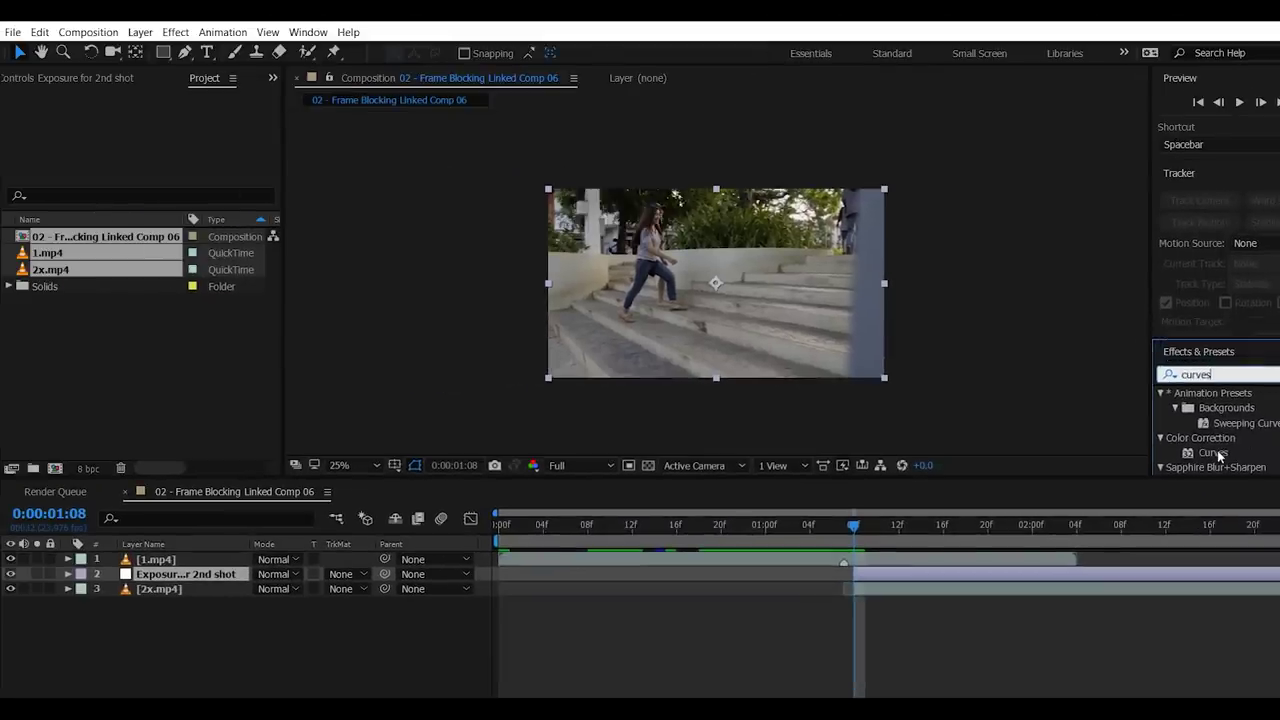
{"action": "scroll", "coordinate": [1216, 450], "scroll_direction": "down", "scroll_amount": 1}
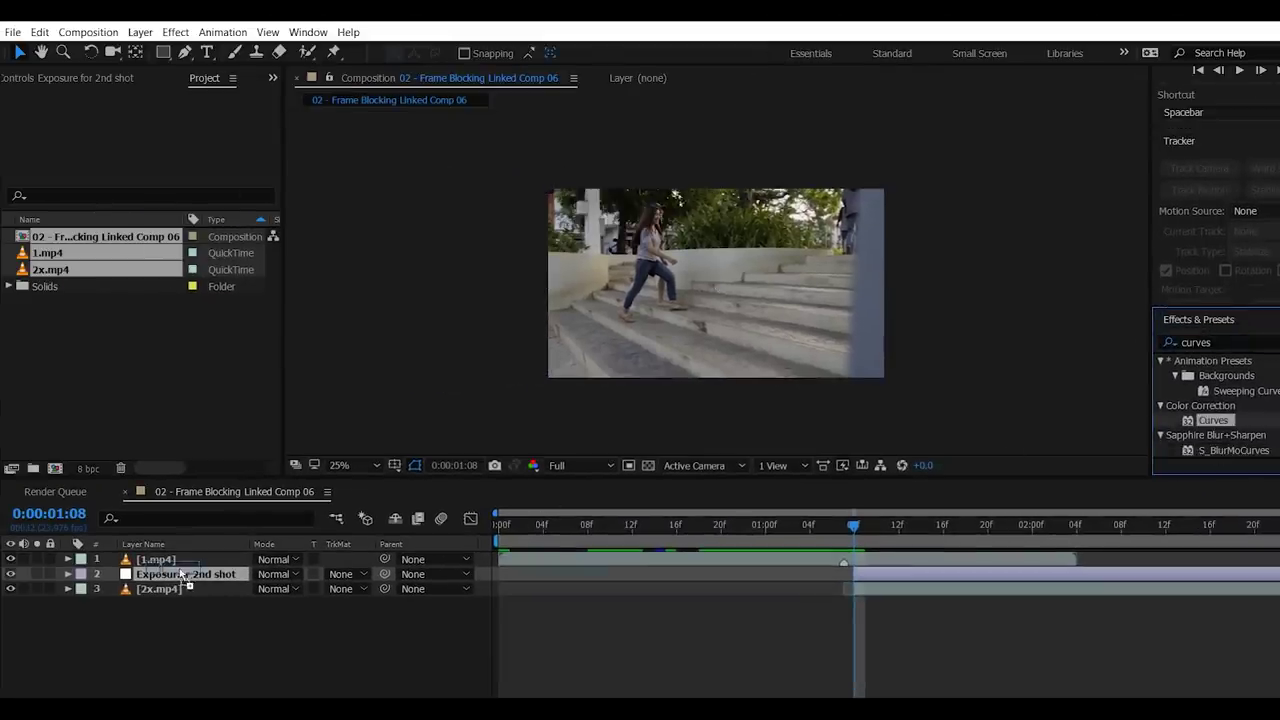
{"action": "left_click_drag", "start_coordinate": [182, 576], "coordinate": [184, 575]}
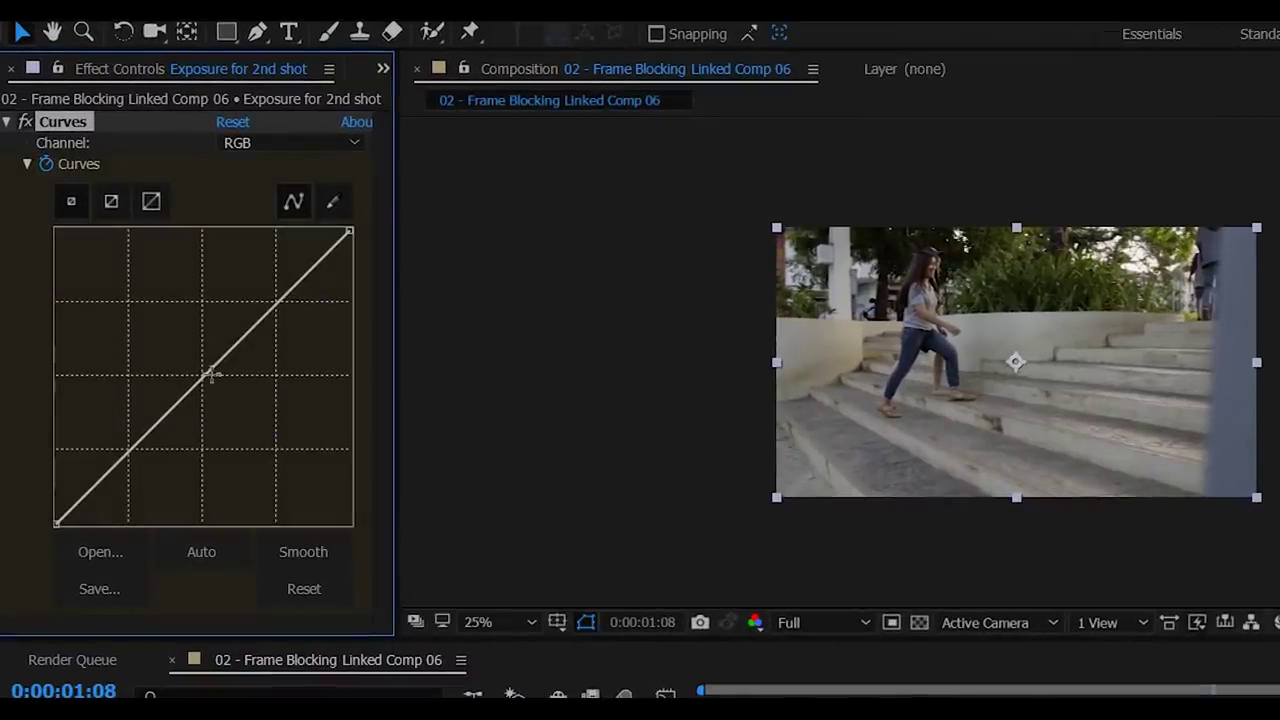
- Raise the middle of the RGB curve slightly to brighten the second shot, fine-tuning it against the frame at 0:00:02:05
{"action": "left_click_drag", "start_coordinate": [200, 366], "coordinate": [196, 360]}
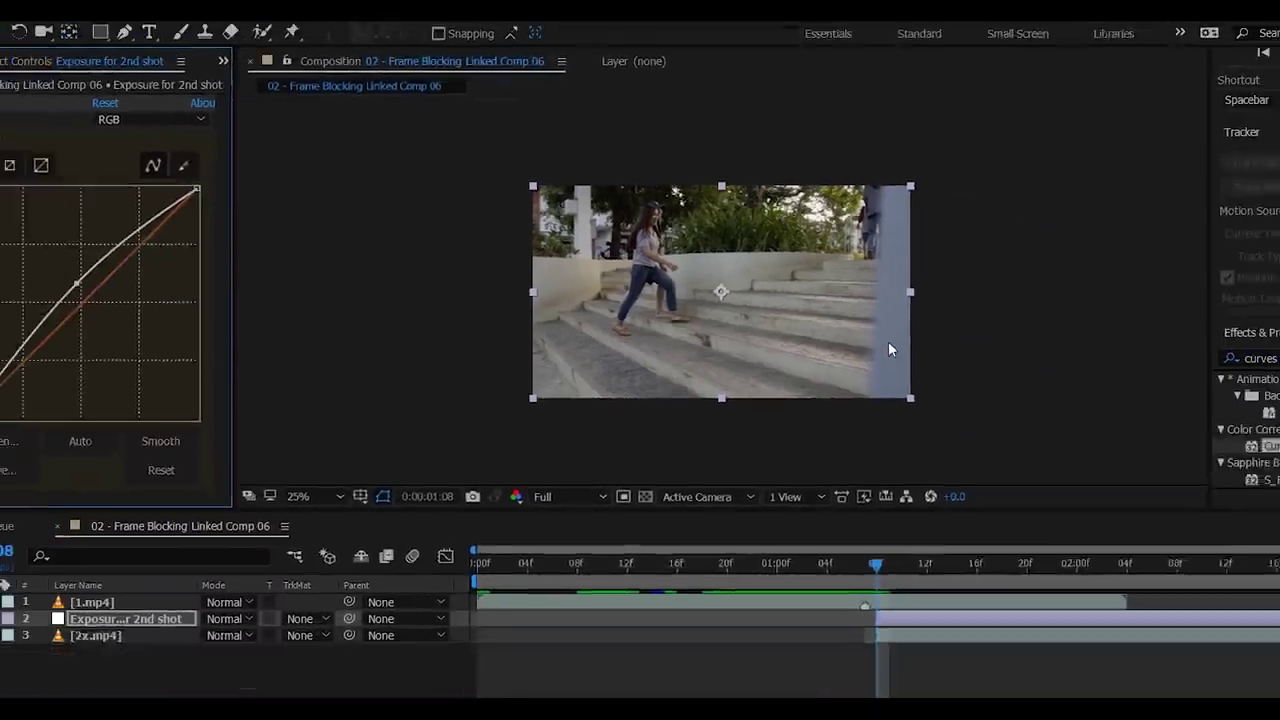
{"action": "left_click_drag", "start_coordinate": [857, 527], "coordinate": [1090, 535]}
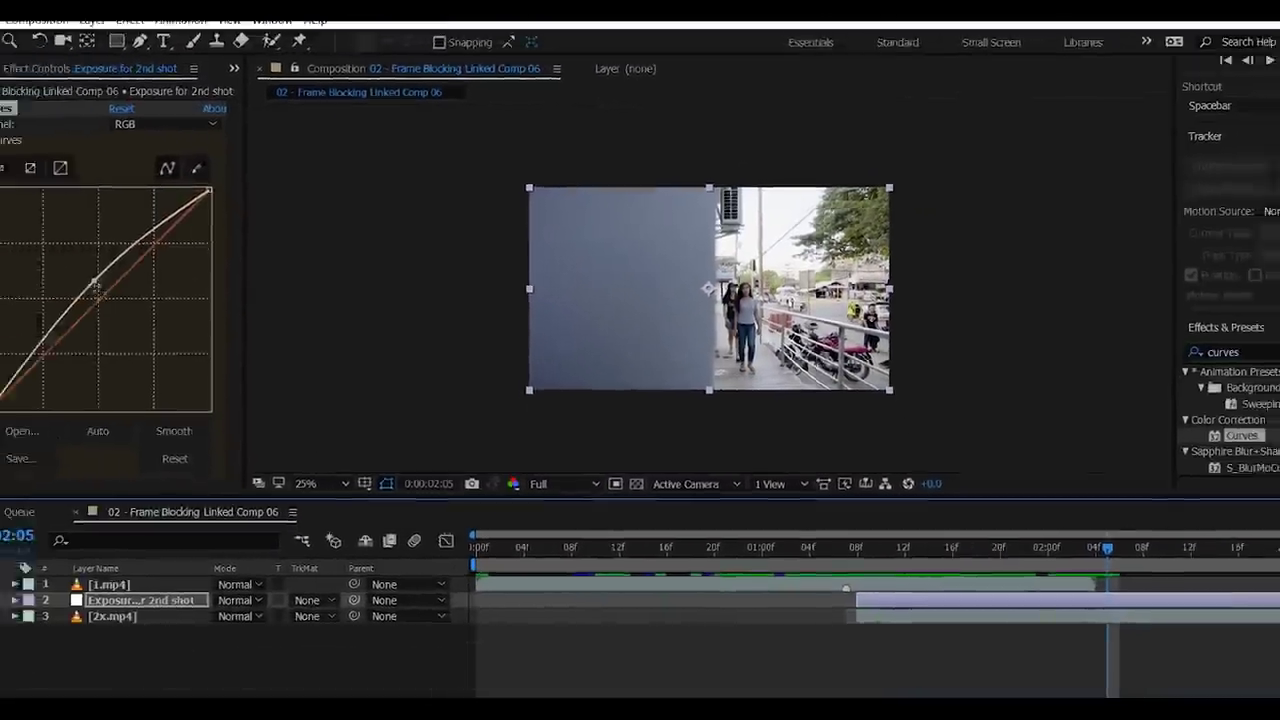
{"action": "left_click_drag", "start_coordinate": [151, 284], "coordinate": [150, 290]}
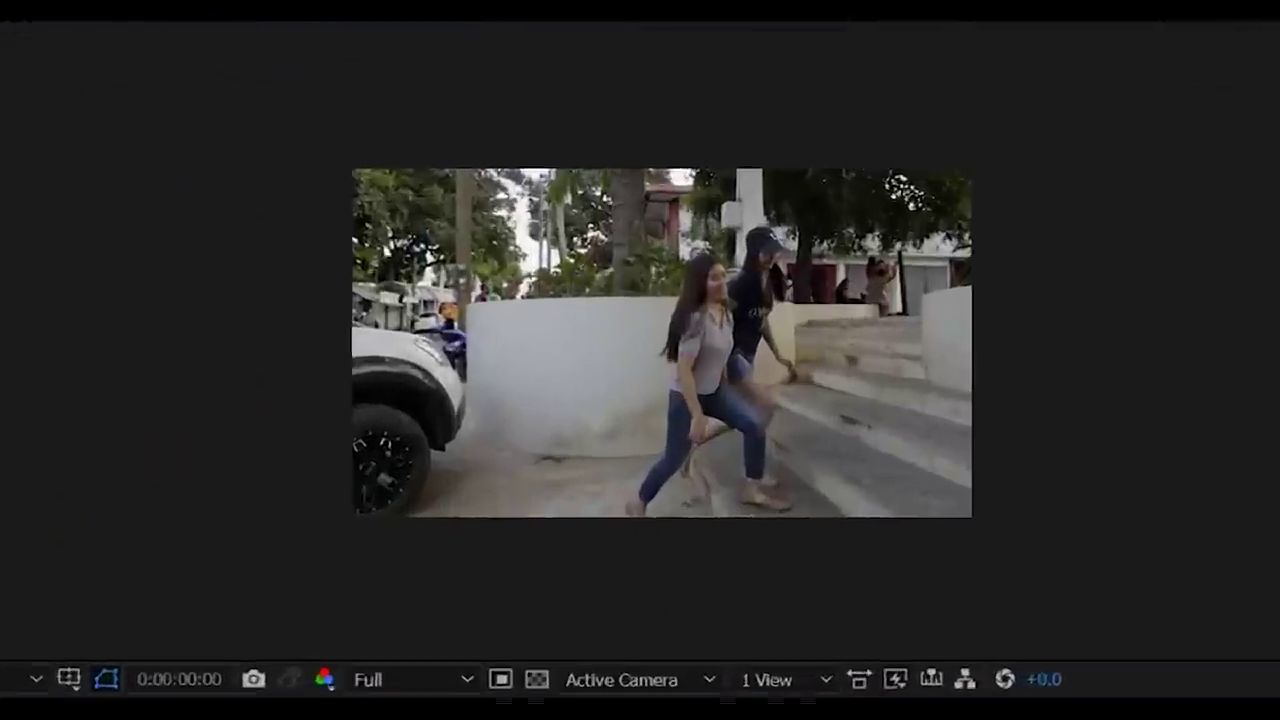
- Play the finished composition from the start and save the After Effects project
{"action": "key", "text": "space"}
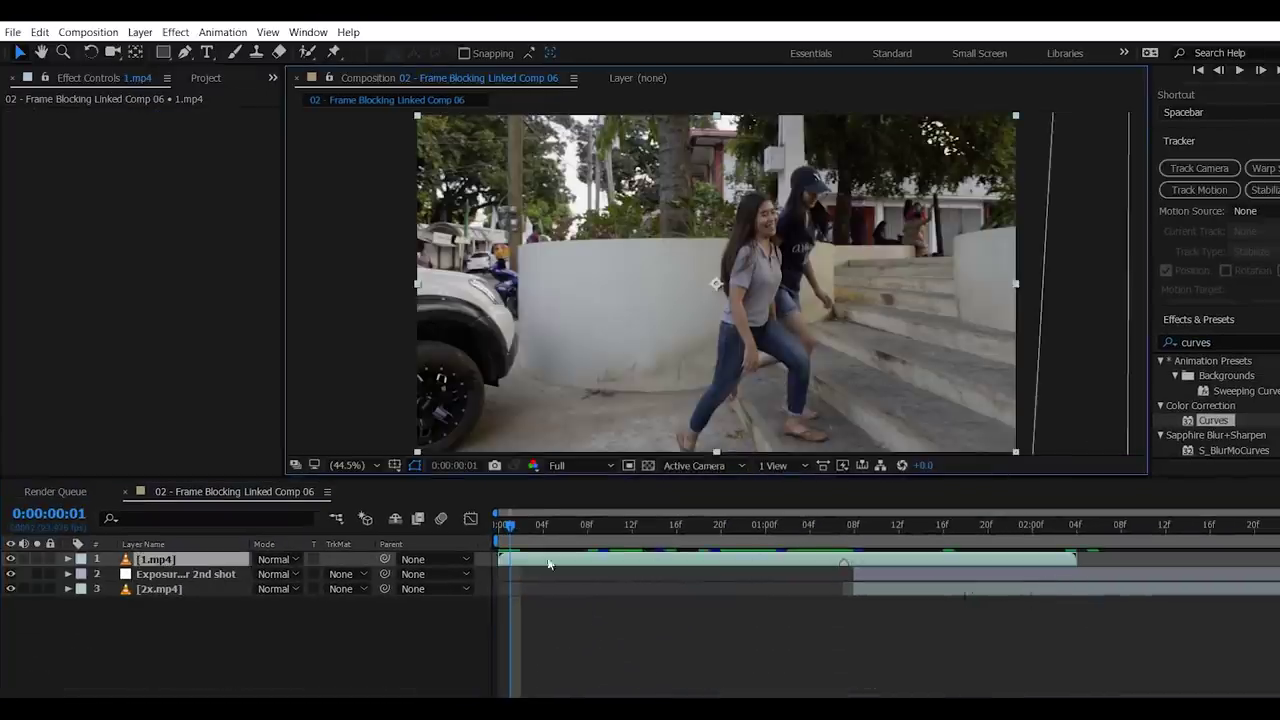
{"action": "key", "text": "ctrl+s"}
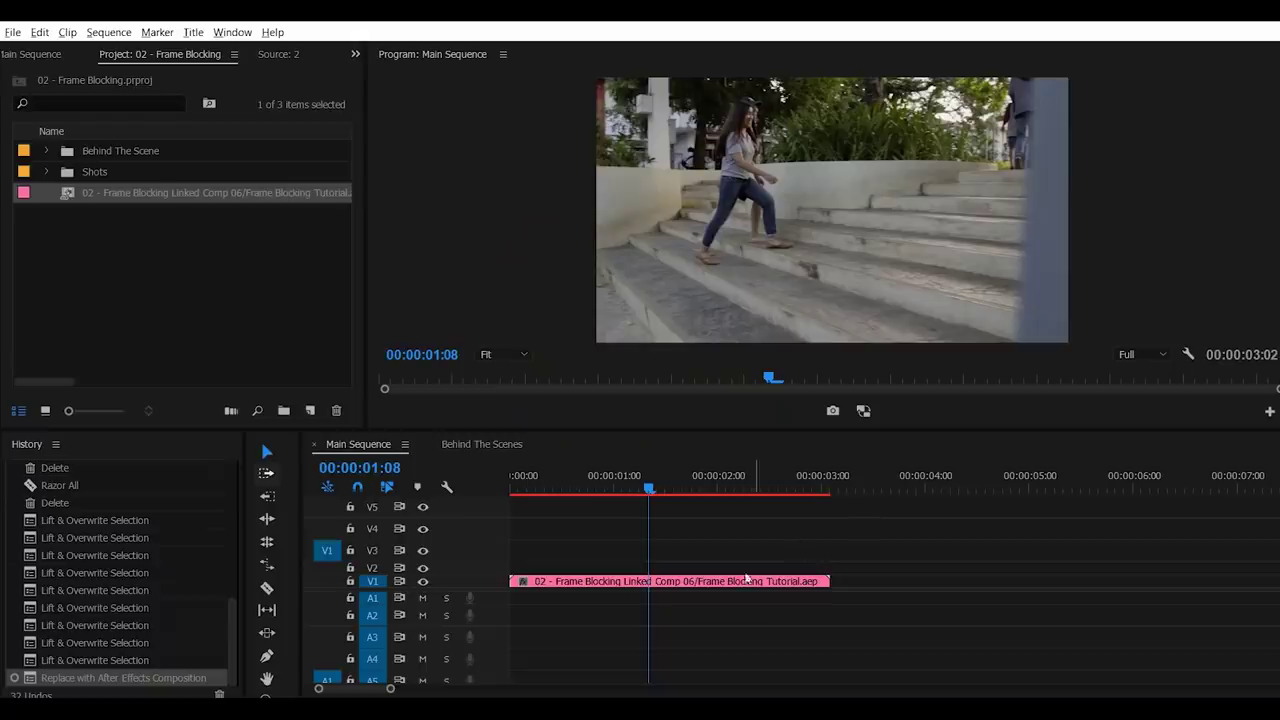
- Switch to Premiere Pro and play the linked composition clip in Main Sequence from the start
{"action": "left_click", "coordinate": [745, 580]}
{"action": "key", "text": "Home"}
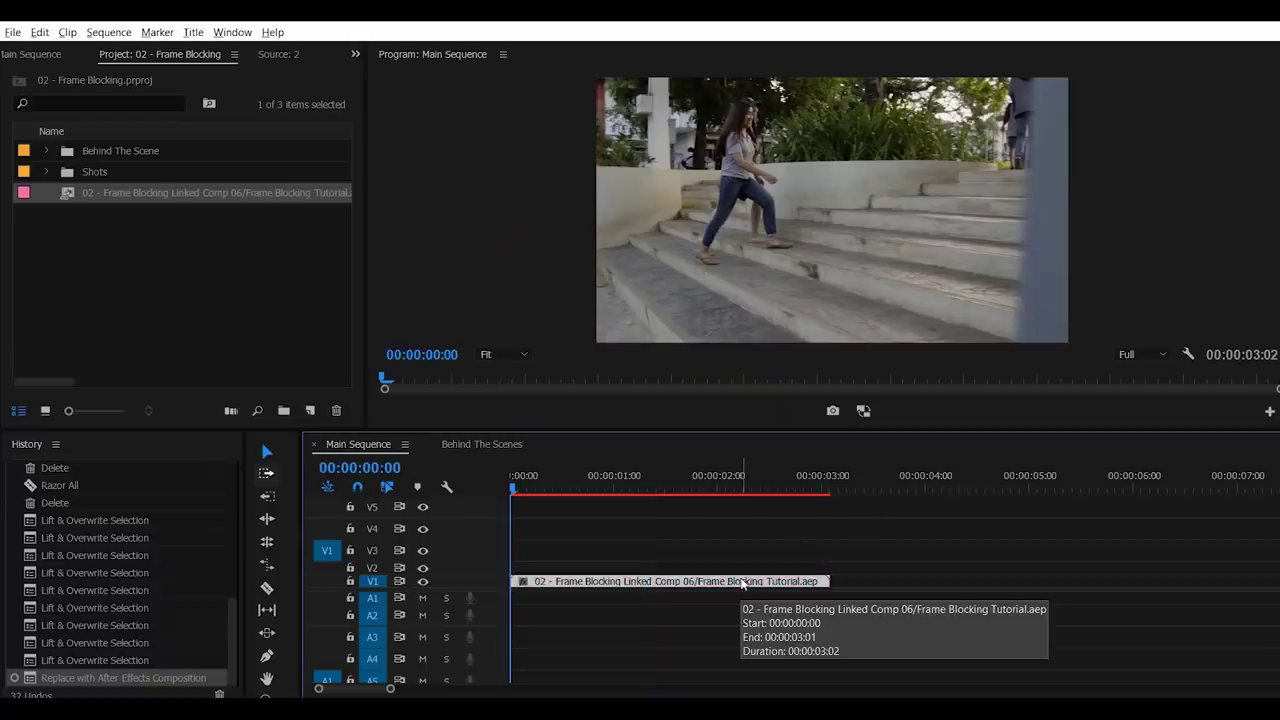
{"action": "key", "text": "space"}
{"action": "key", "text": "space"}
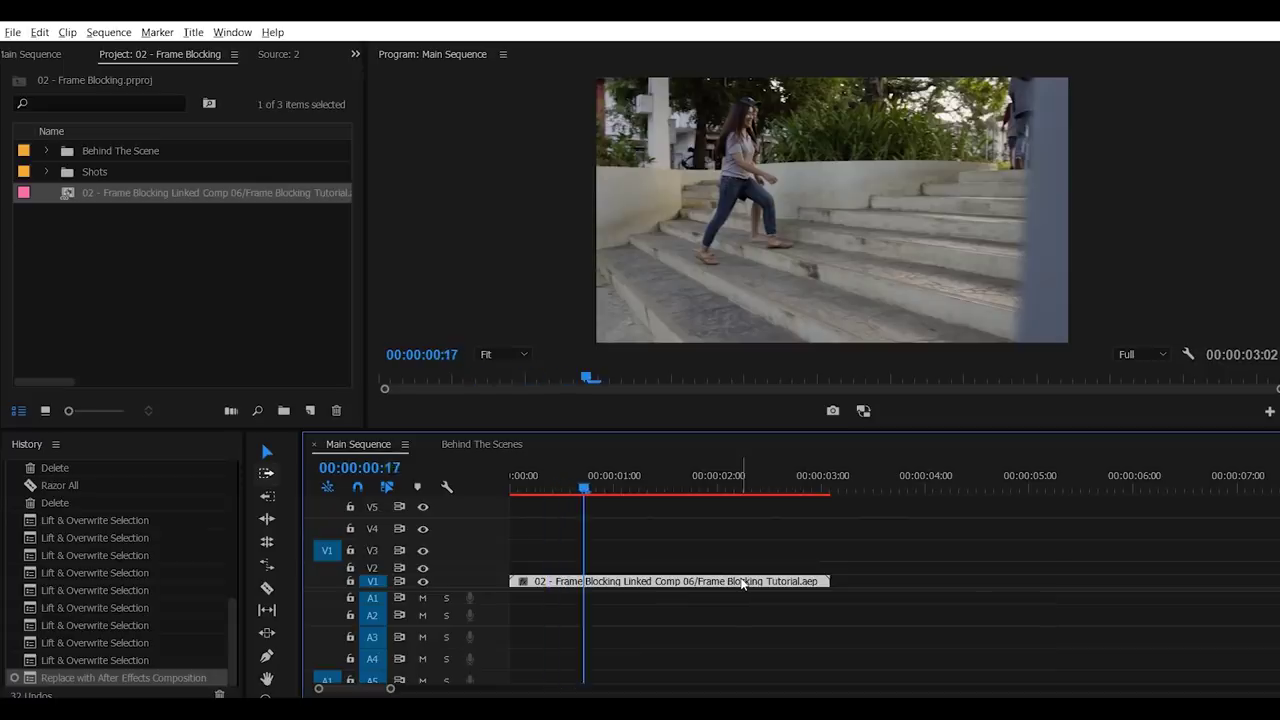
{"action": "key", "text": "Home"}
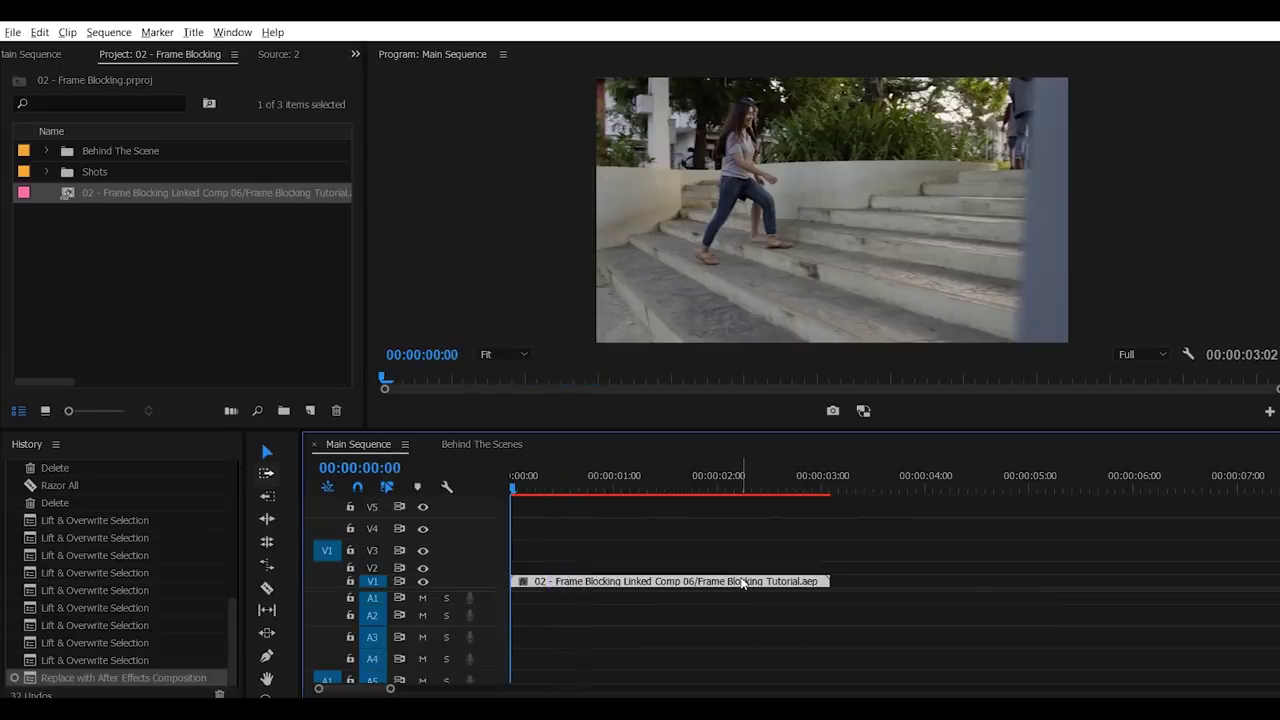
{"action": "key", "text": "x"}
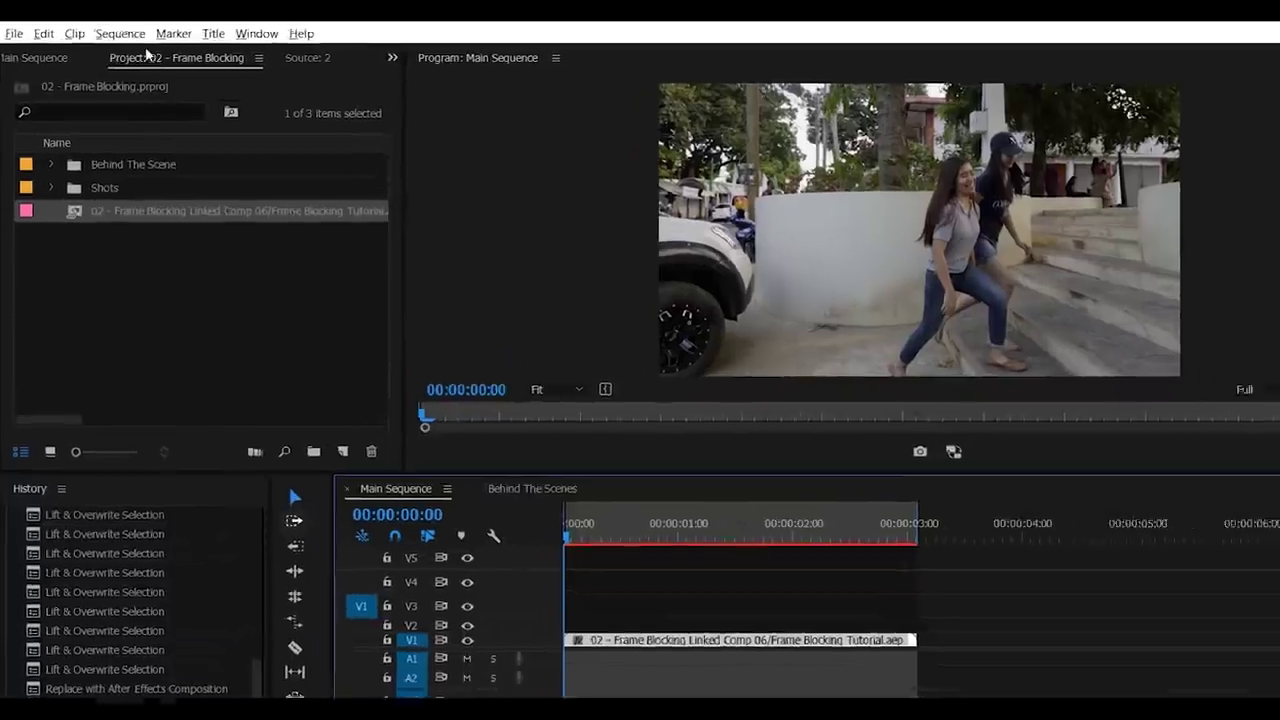
{"action": "left_click", "coordinate": [108, 32]}
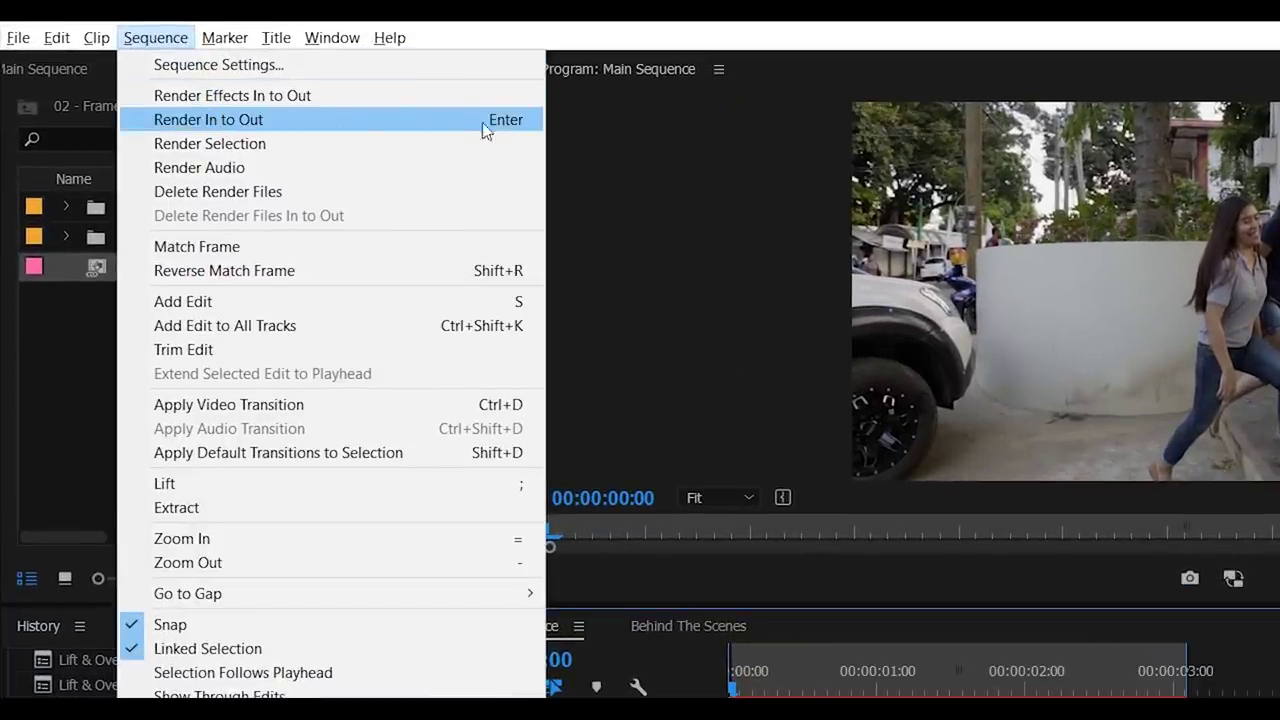
{"action": "double_click", "coordinate": [770, 585]}
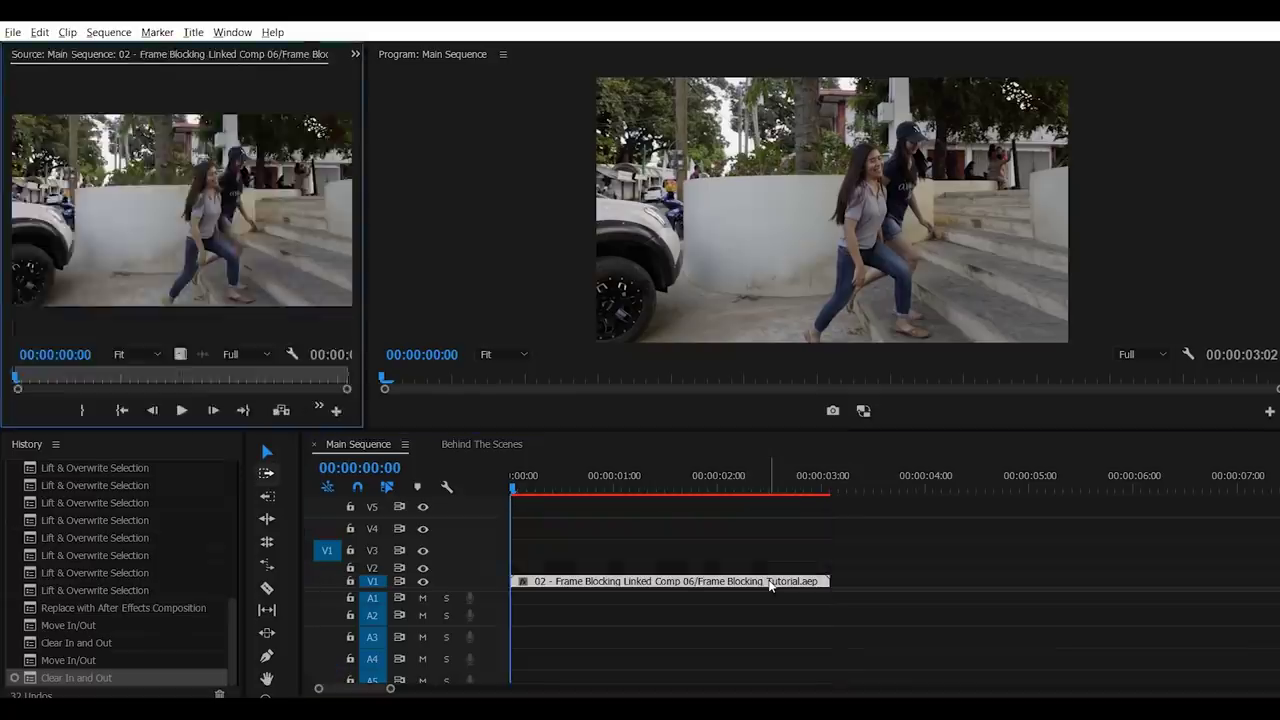
{"action": "key", "text": "shift+1"}
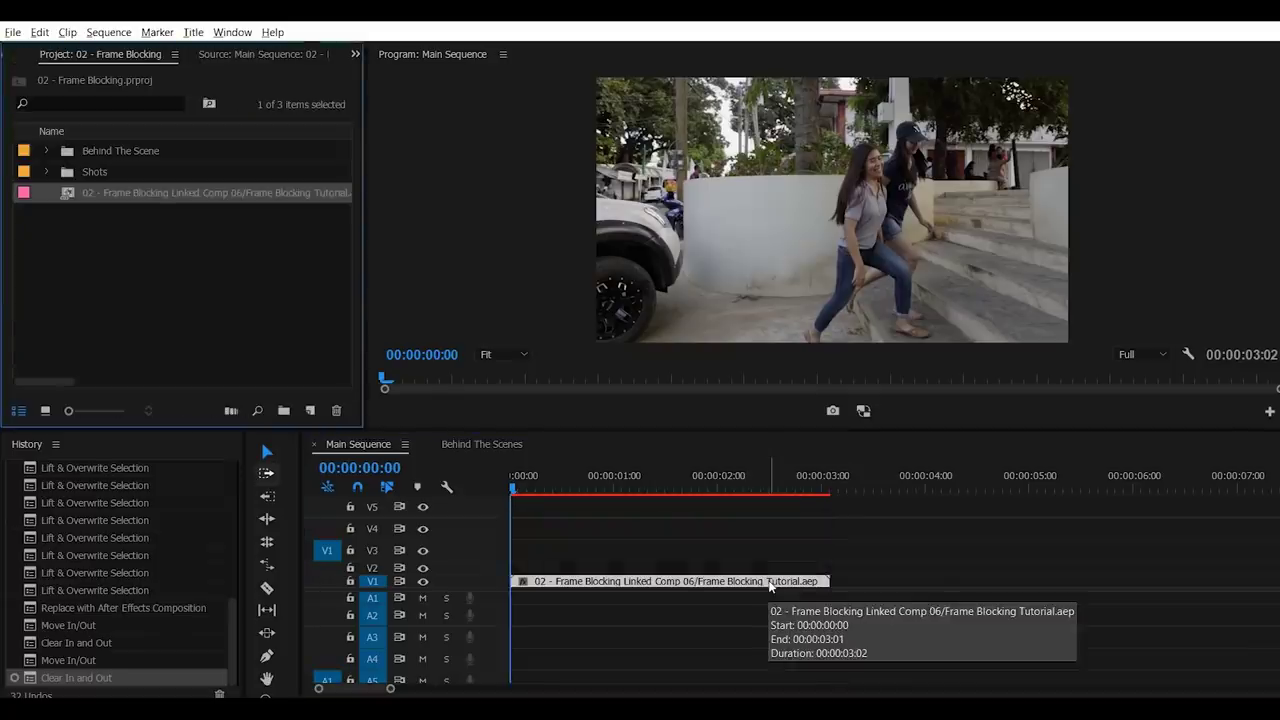
- Mark in and out points around the linked composition clip and render the sequence from In to Out
{"action": "left_click", "coordinate": [770, 582]}
{"action": "key", "text": "slash"}
{"action": "key", "text": "Return"}
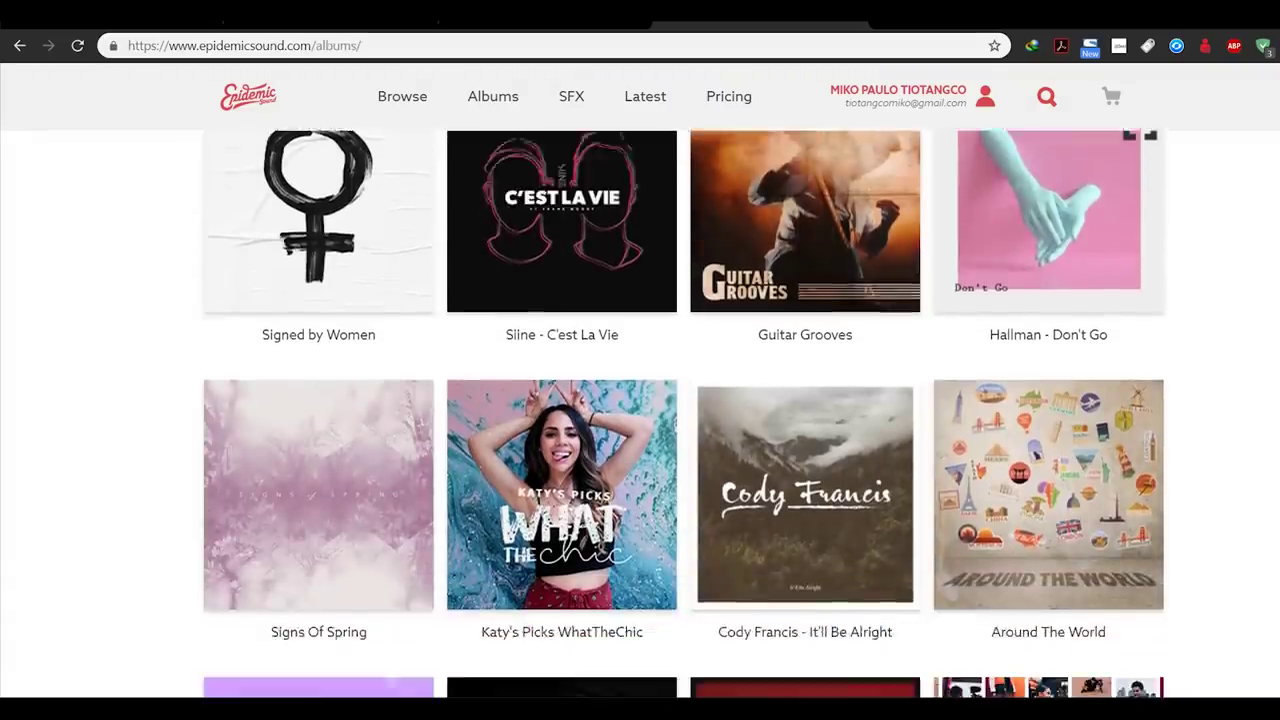
- Switch to the browser and look through Epidemic Sound's albums, genre track lists and the Exciting Endeavours album
{"action": "scroll", "coordinate": [684, 414], "scroll_direction": "down", "scroll_amount": 5}
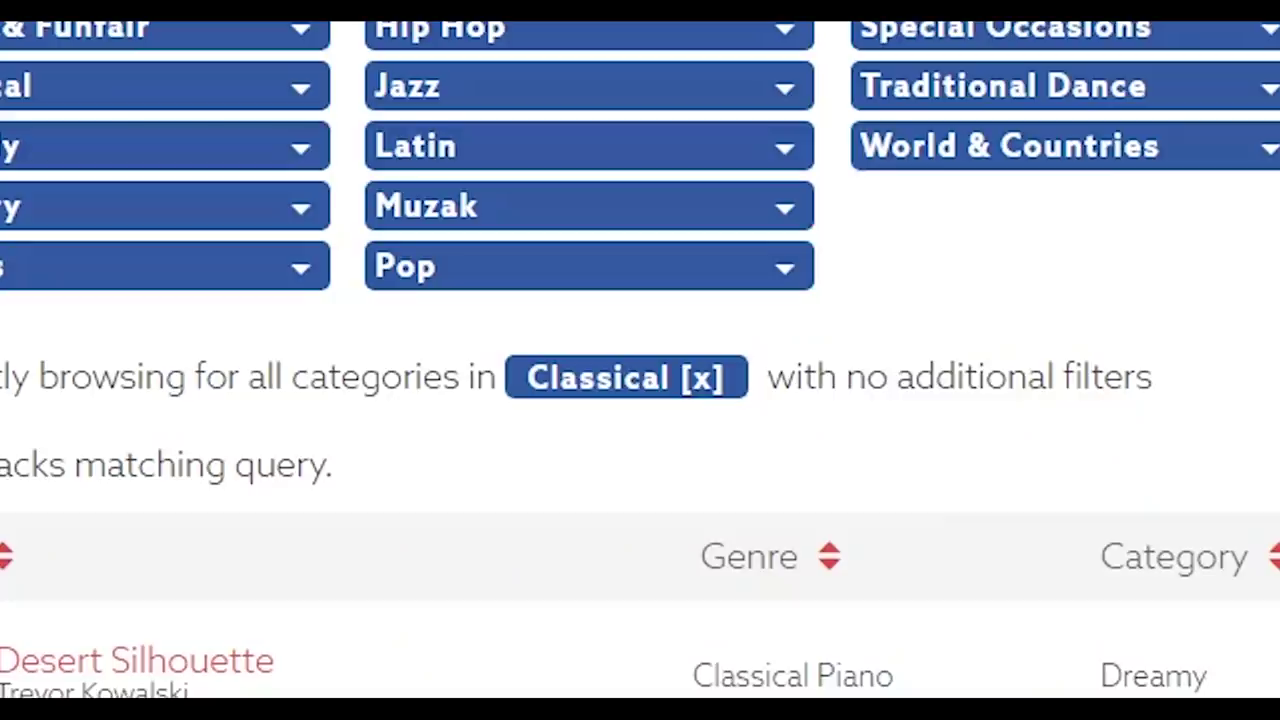
{"action": "scroll", "coordinate": [640, 414], "scroll_direction": "down", "scroll_amount": 3}
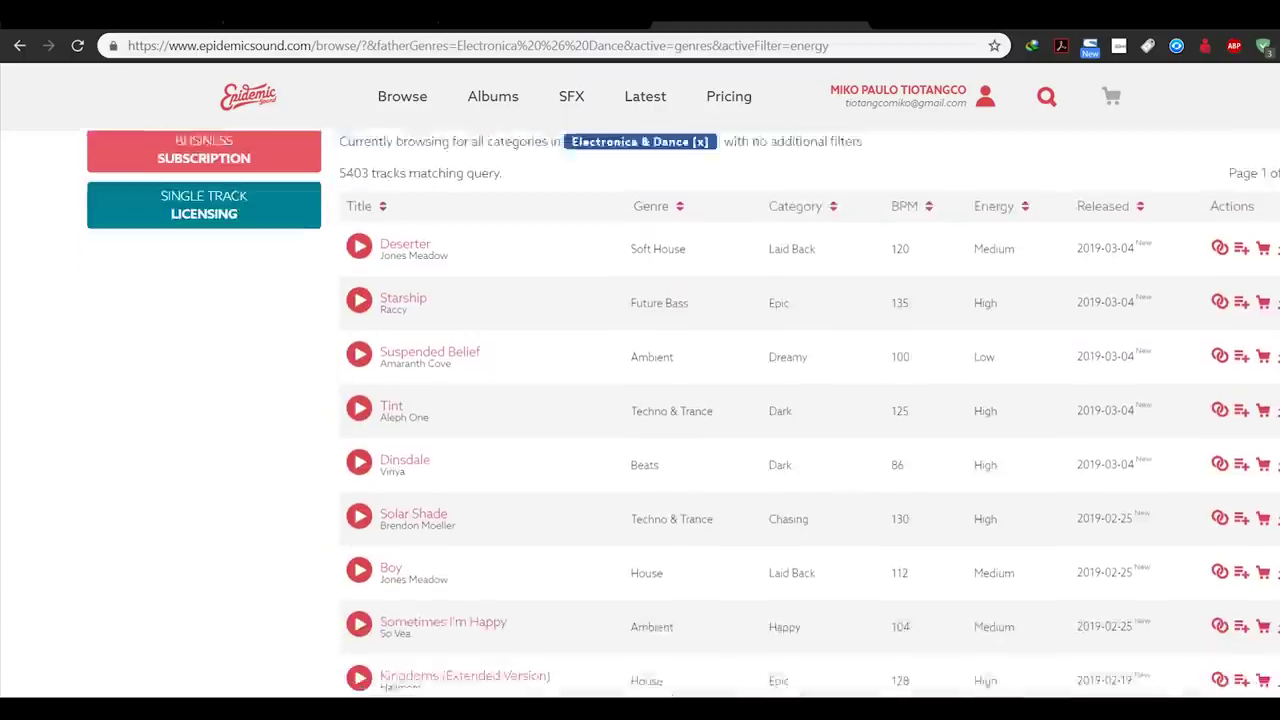
{"action": "scroll", "coordinate": [800, 414], "scroll_direction": "down", "scroll_amount": 3}
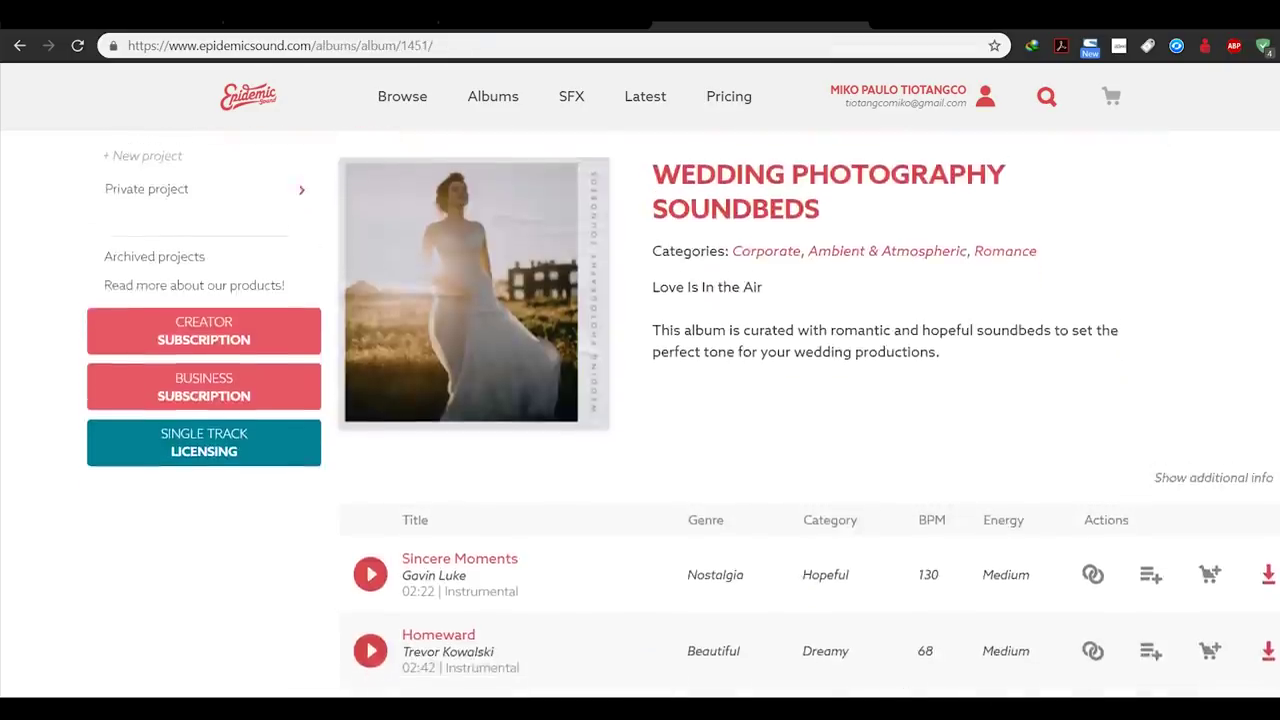
{"action": "scroll", "coordinate": [680, 414], "scroll_direction": "down", "scroll_amount": 1}
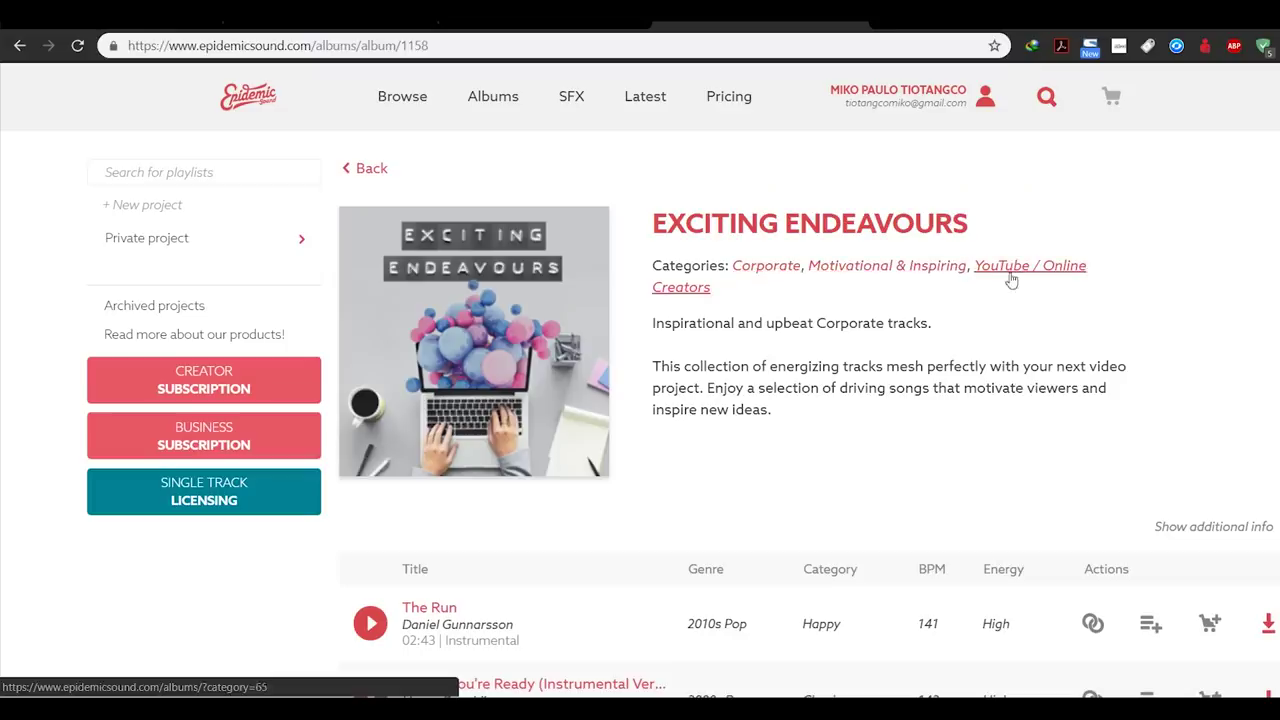
{"action": "scroll", "coordinate": [1011, 281], "scroll_direction": "down", "scroll_amount": 5}
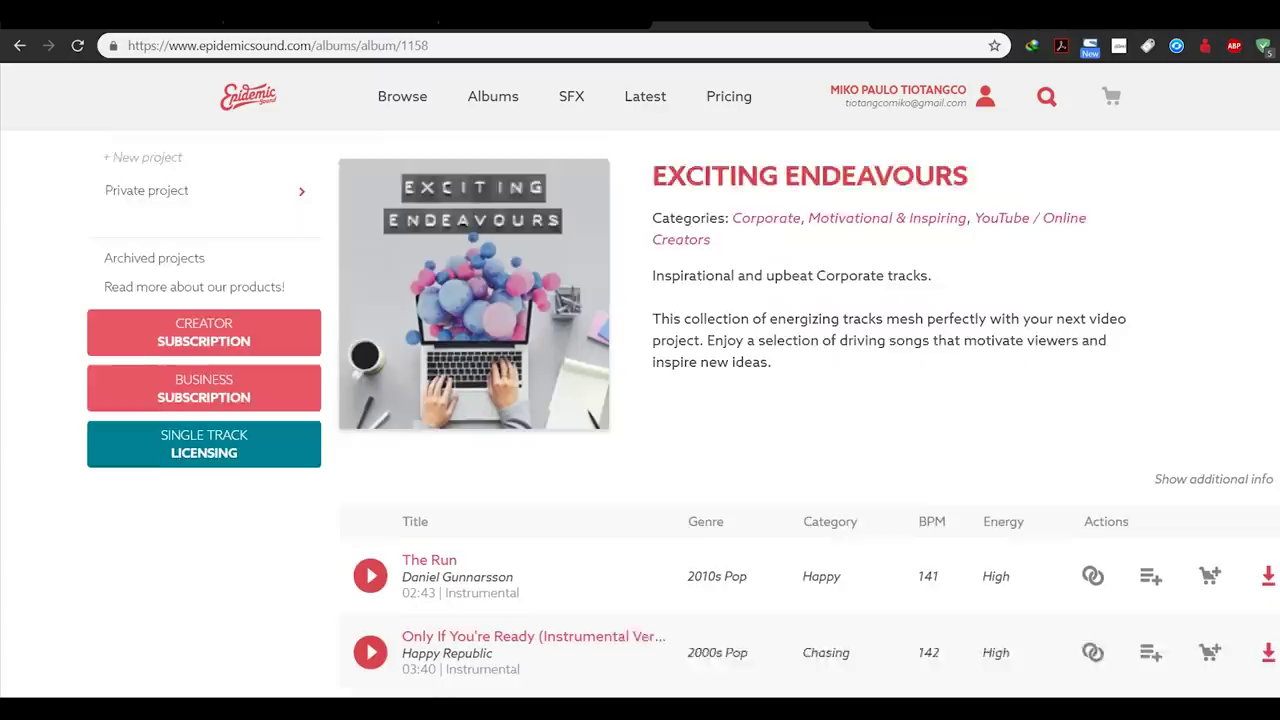
{"action": "scroll", "coordinate": [800, 414], "scroll_direction": "down", "scroll_amount": 2}
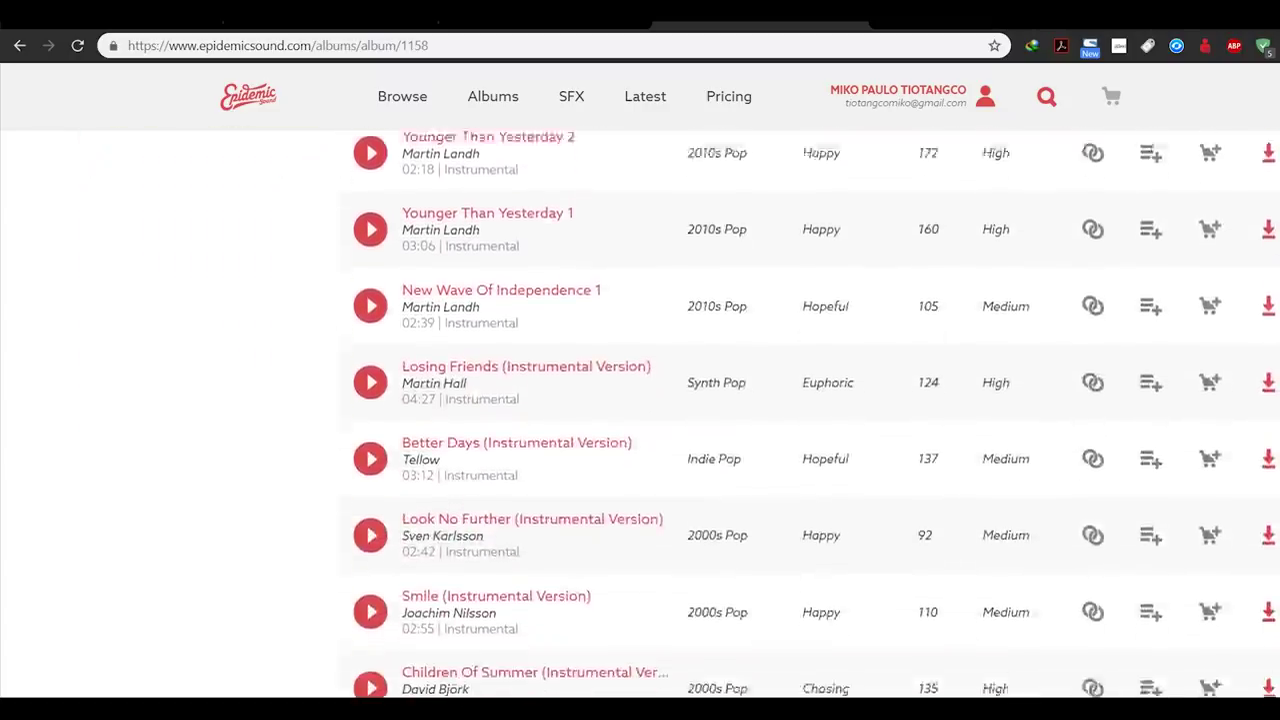